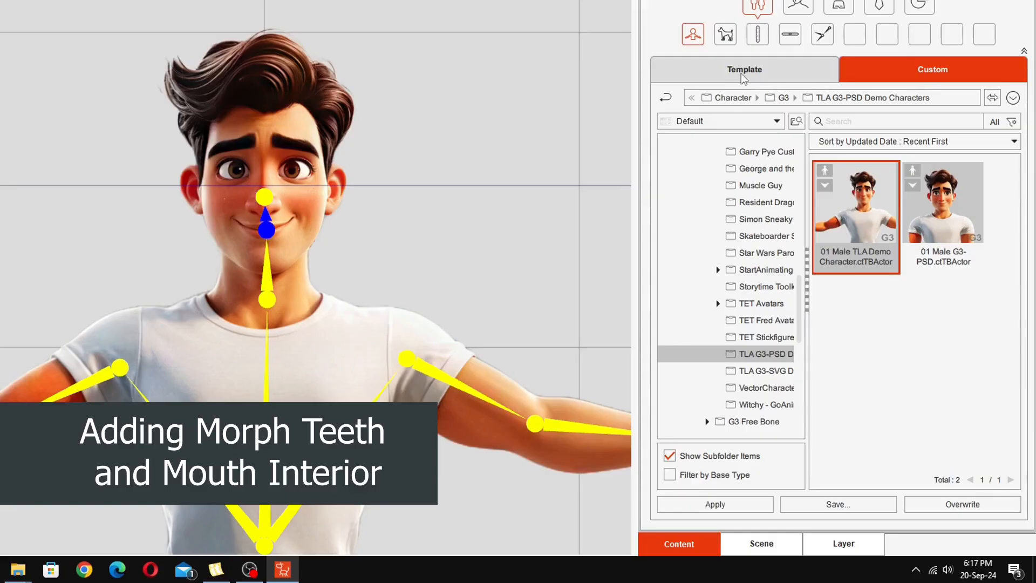
- Show the Morph Teeth category of the head templates in the content library
{"action": "left_click", "coordinate": [744, 72]}
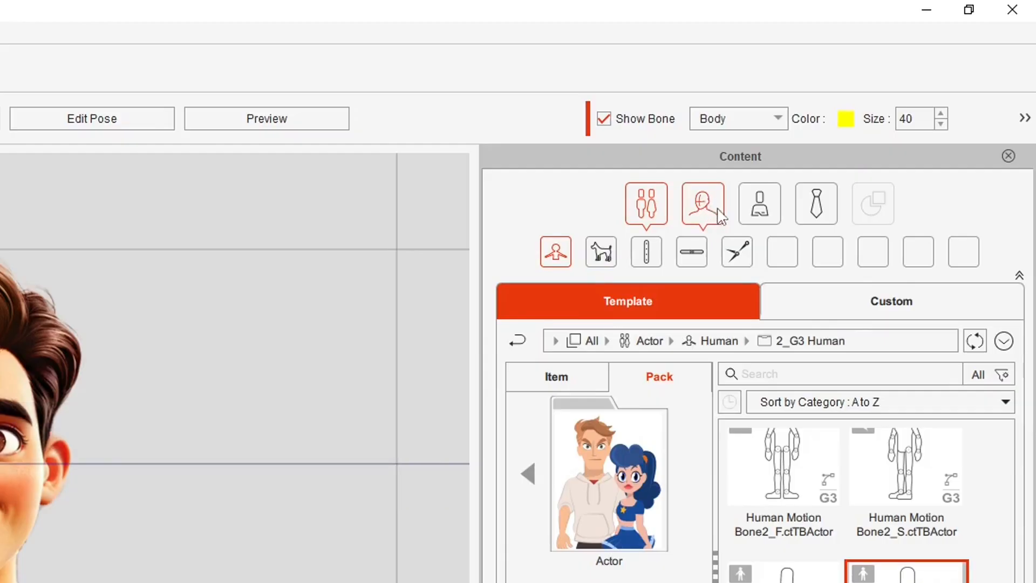
{"action": "left_click", "coordinate": [722, 213]}
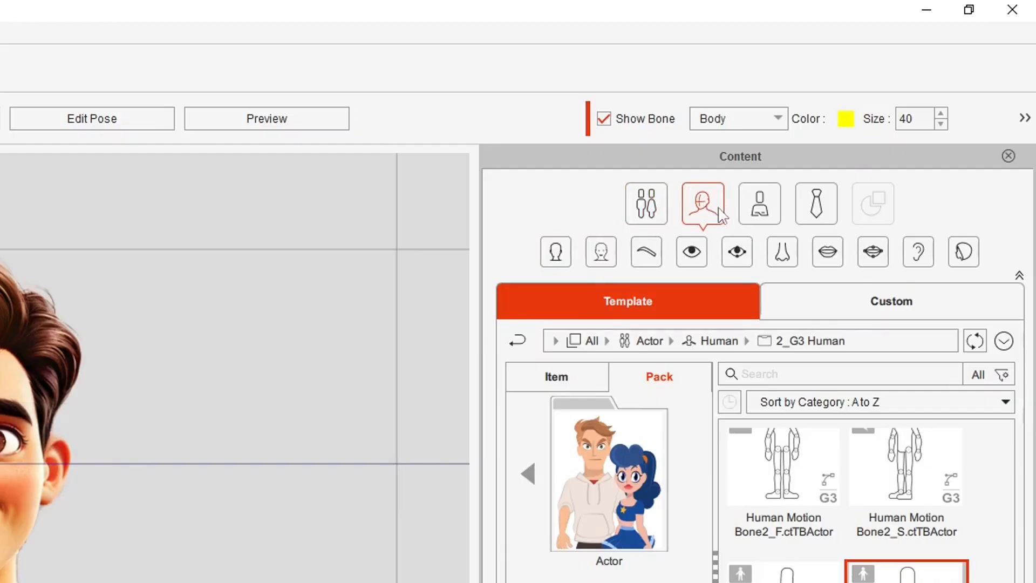
{"action": "left_click", "coordinate": [737, 254]}
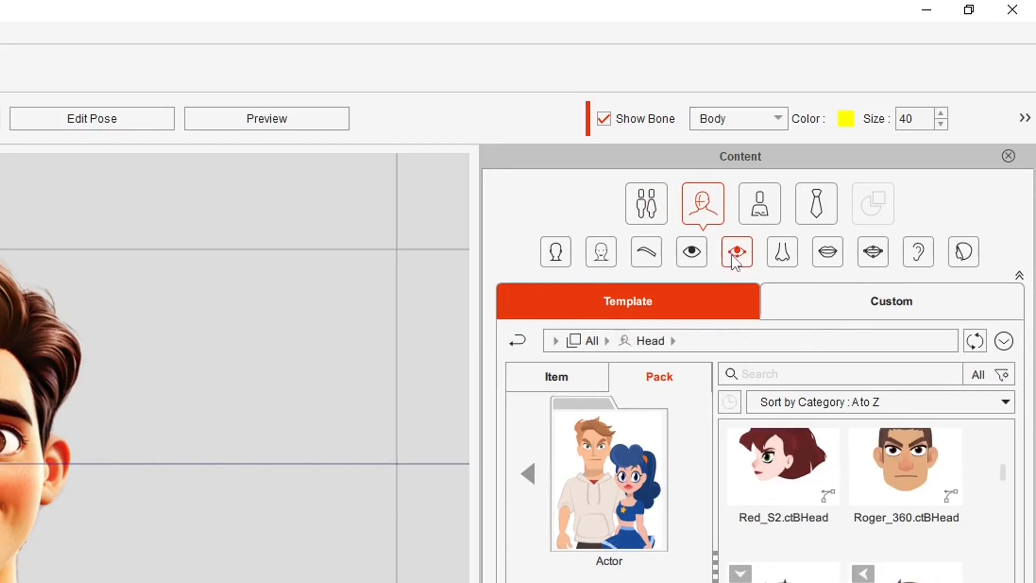
{"action": "left_click", "coordinate": [782, 255]}
{"action": "left_click", "coordinate": [877, 260]}
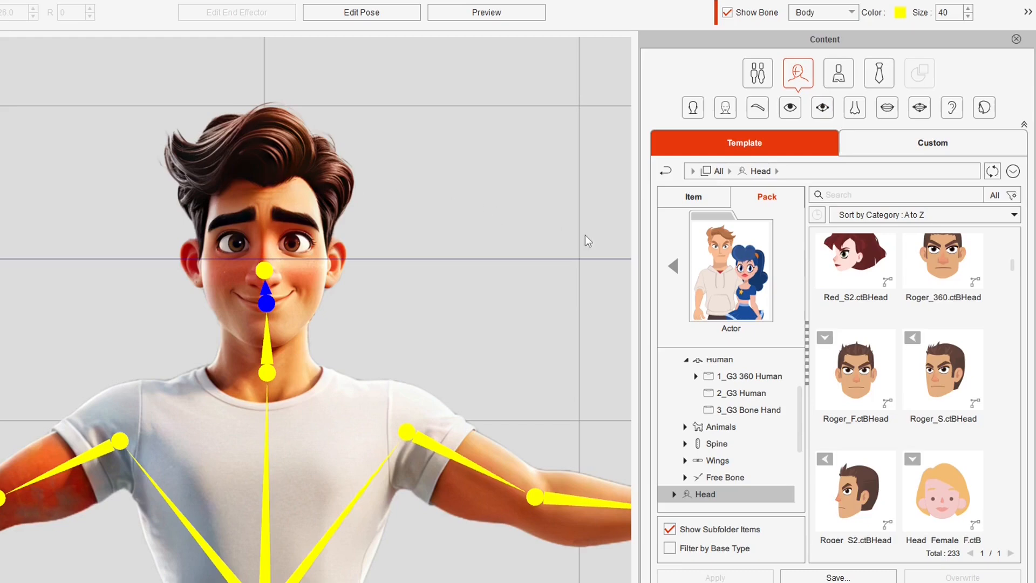
{"action": "left_click", "coordinate": [920, 110]}
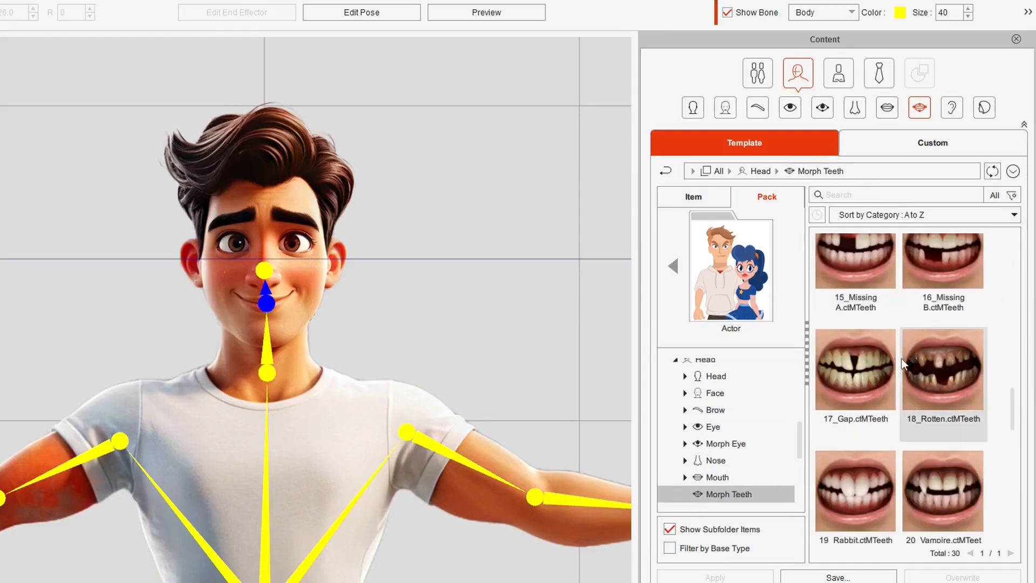
- Look through the Morph Teeth templates and apply 03_White to the character
{"action": "left_click_drag", "start_coordinate": [801, 435], "coordinate": [799, 463]}
{"action": "left_click_drag", "start_coordinate": [1013, 413], "coordinate": [1020, 463]}
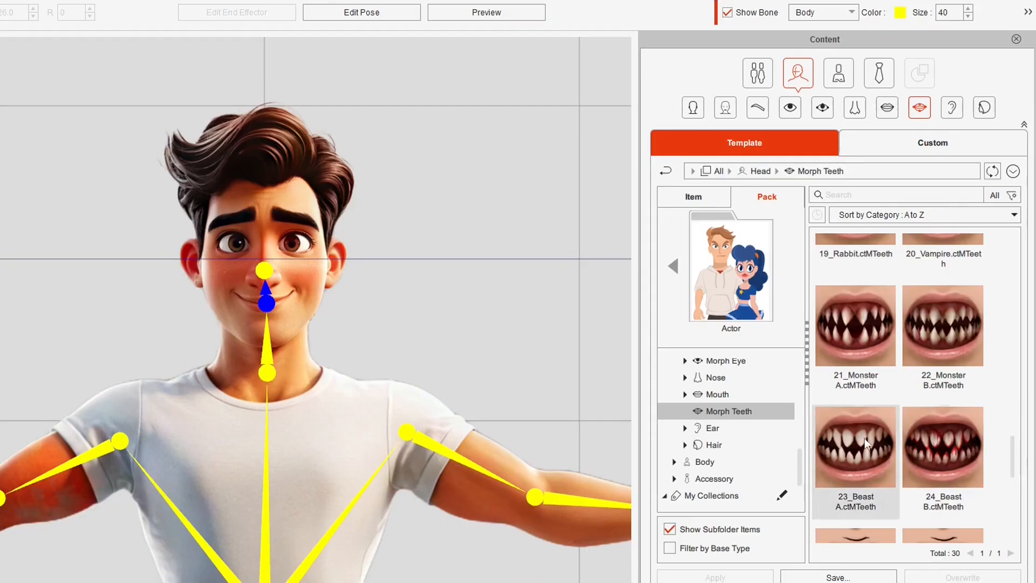
{"action": "left_click_drag", "start_coordinate": [1016, 448], "coordinate": [1013, 496]}
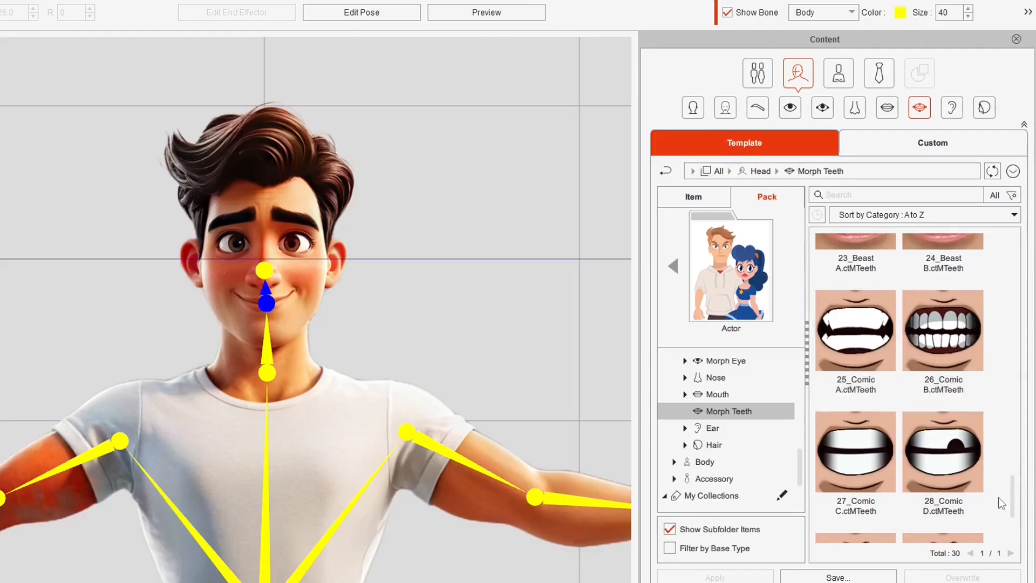
{"action": "left_click_drag", "start_coordinate": [1012, 484], "coordinate": [1034, 251]}
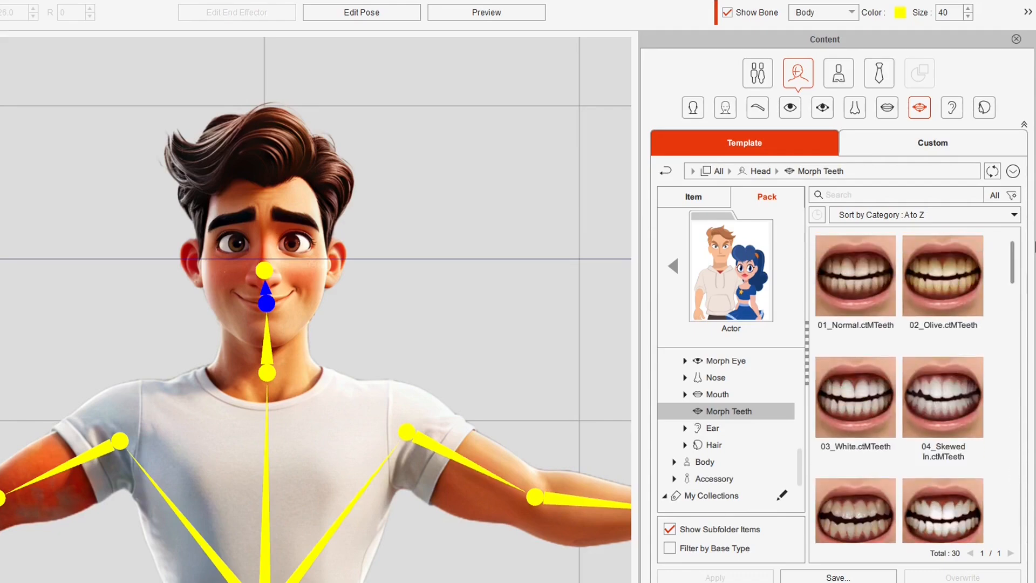
{"action": "double_click", "coordinate": [855, 396]}
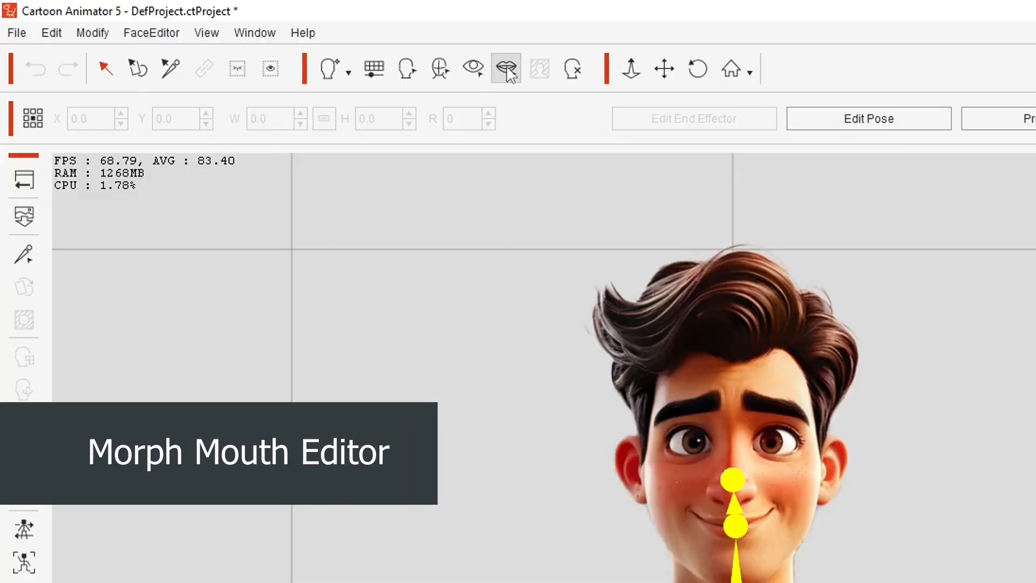
- Open the Teeth Settings and inspect the throat and lips parts, trying Force to Close and the throat's brightness control
{"action": "left_click", "coordinate": [507, 68]}
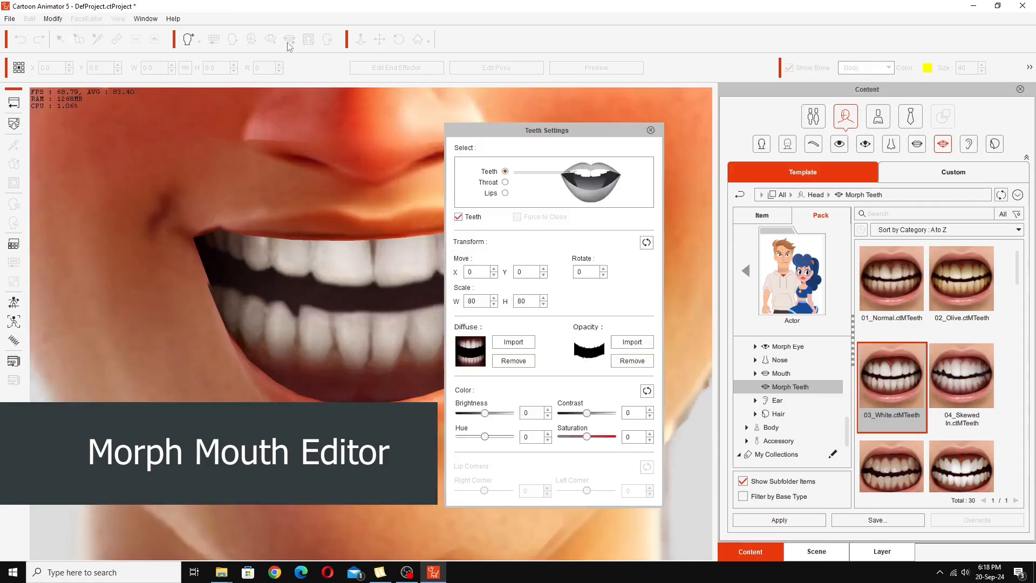
{"action": "left_click_drag", "start_coordinate": [511, 131], "coordinate": [639, 128]}
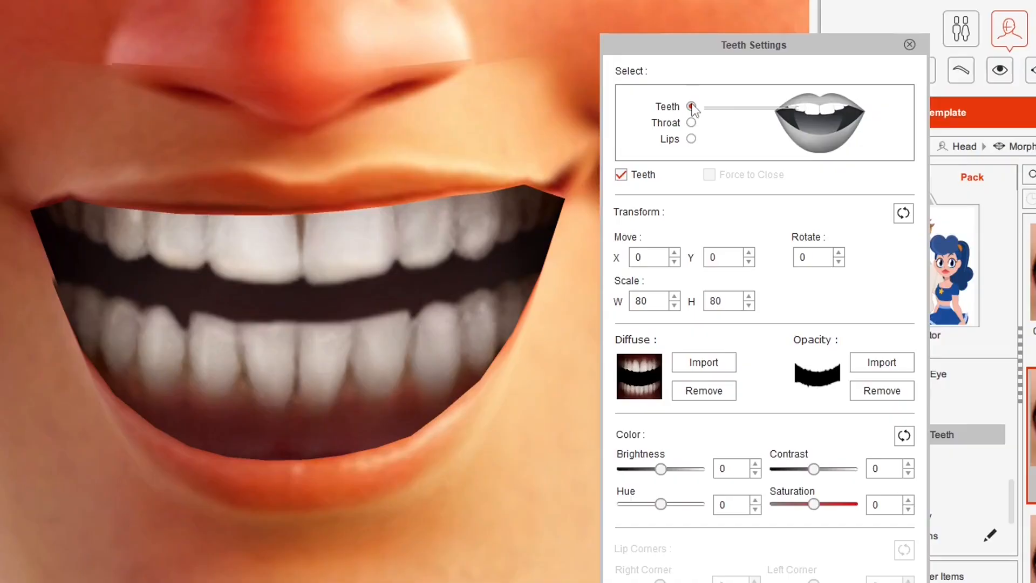
{"action": "left_click", "coordinate": [692, 123]}
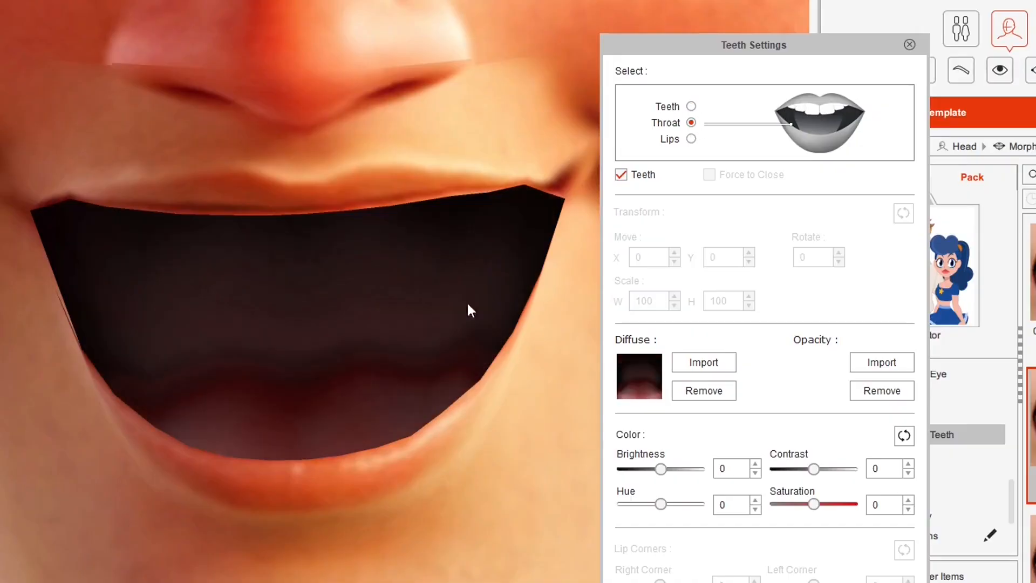
{"action": "left_click", "coordinate": [692, 139]}
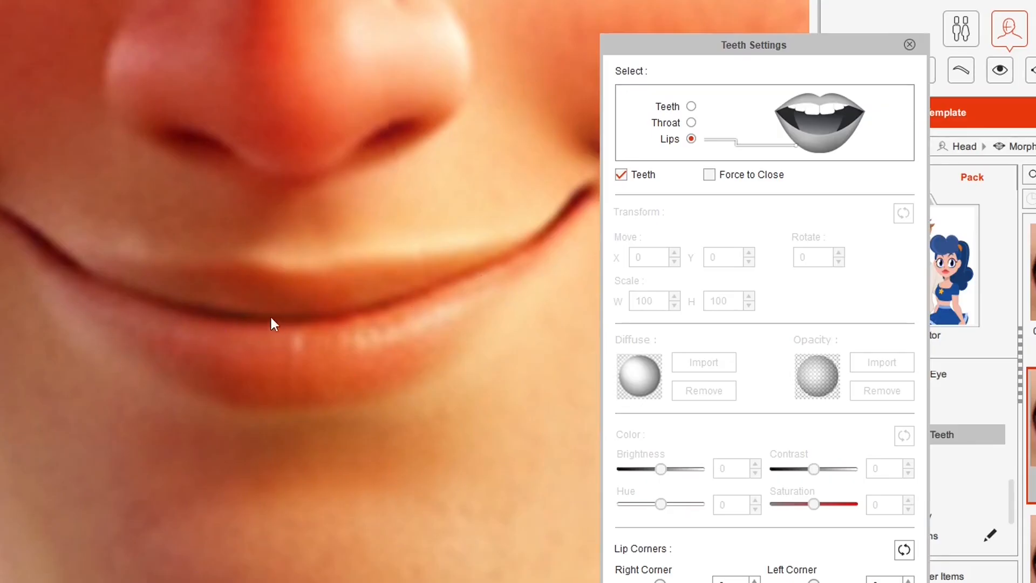
{"action": "left_click", "coordinate": [709, 175]}
{"action": "left_click", "coordinate": [712, 176]}
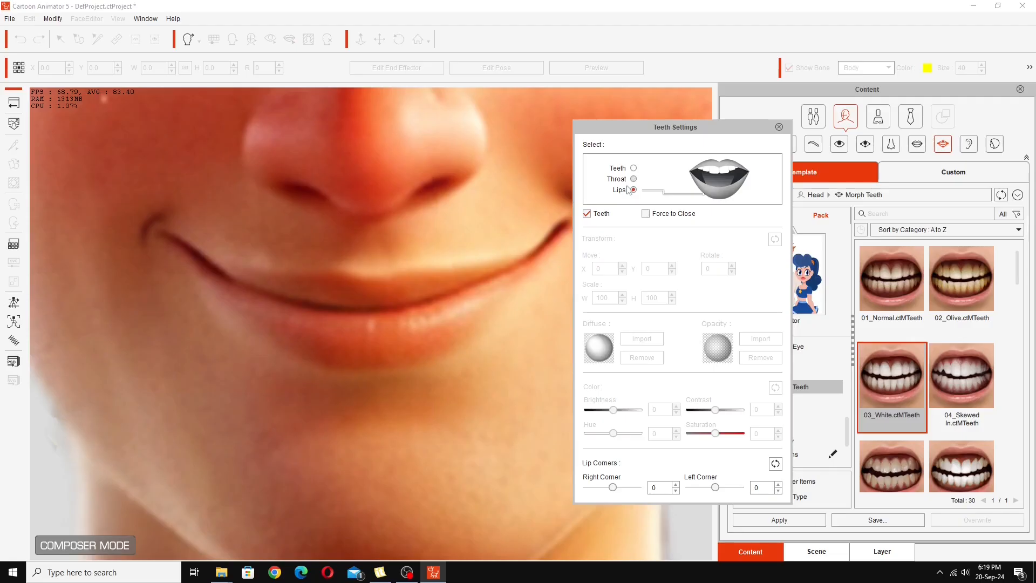
{"action": "left_click", "coordinate": [634, 179]}
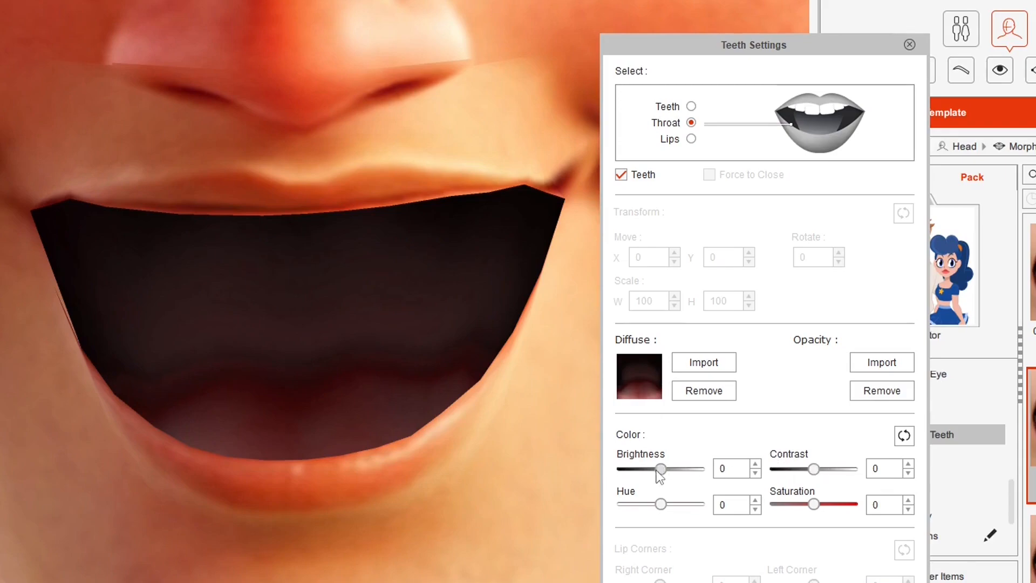
{"action": "mouse_move", "coordinate": [655, 473]}
{"action": "left_mouse_down"}
{"action": "mouse_move", "coordinate": [673, 472]}
{"action": "mouse_move", "coordinate": [660, 470]}
{"action": "left_mouse_up"}
- Set the teeth's Y position to -13 and close the Teeth Settings
{"action": "left_click", "coordinate": [691, 107]}
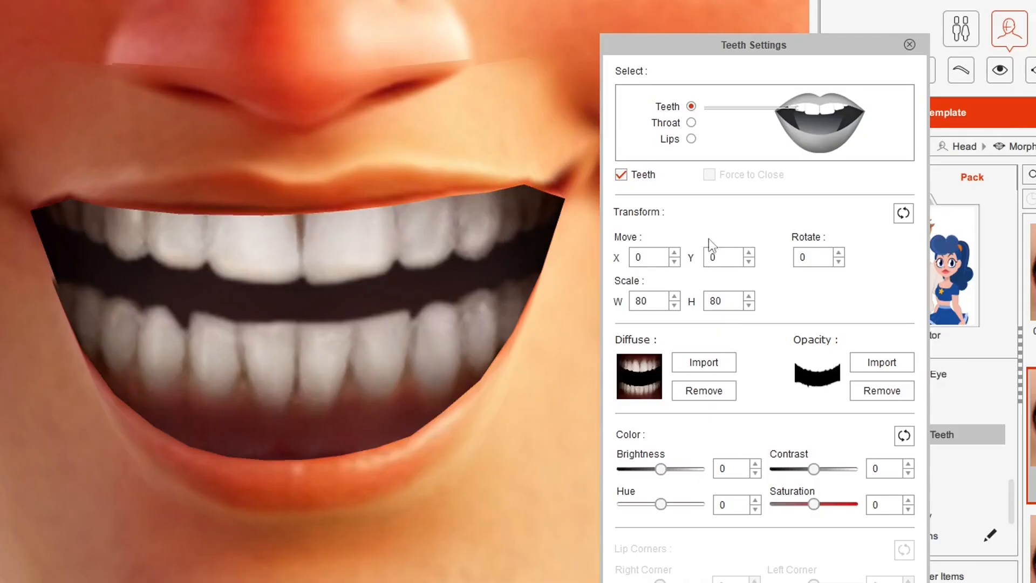
{"action": "left_click", "coordinate": [749, 262]}
{"action": "left_click", "coordinate": [749, 261]}
{"action": "left_click", "coordinate": [749, 261]}
{"action": "left_click", "coordinate": [749, 261]}
{"action": "left_click", "coordinate": [750, 261]}
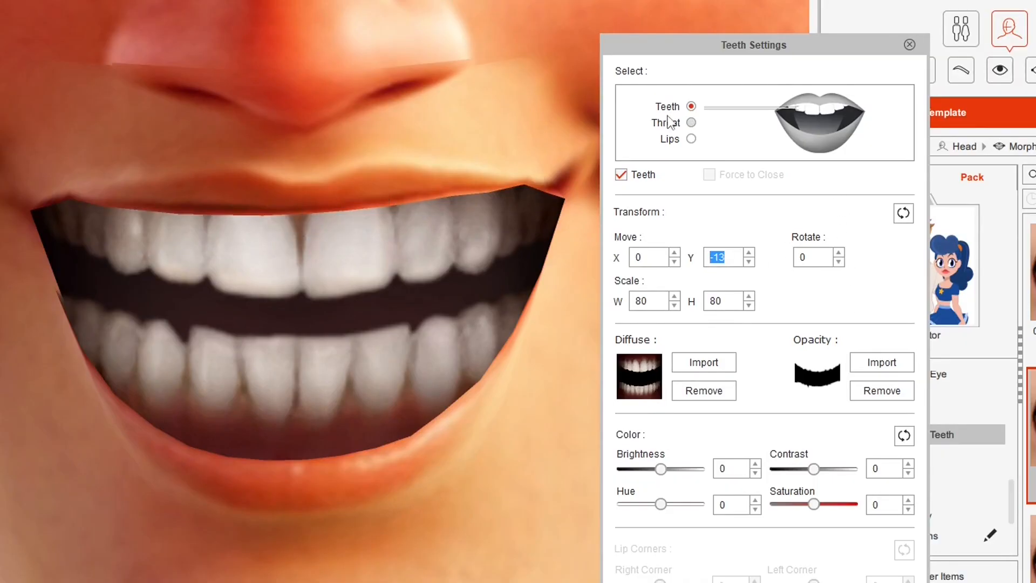
{"action": "left_click", "coordinate": [910, 46]}
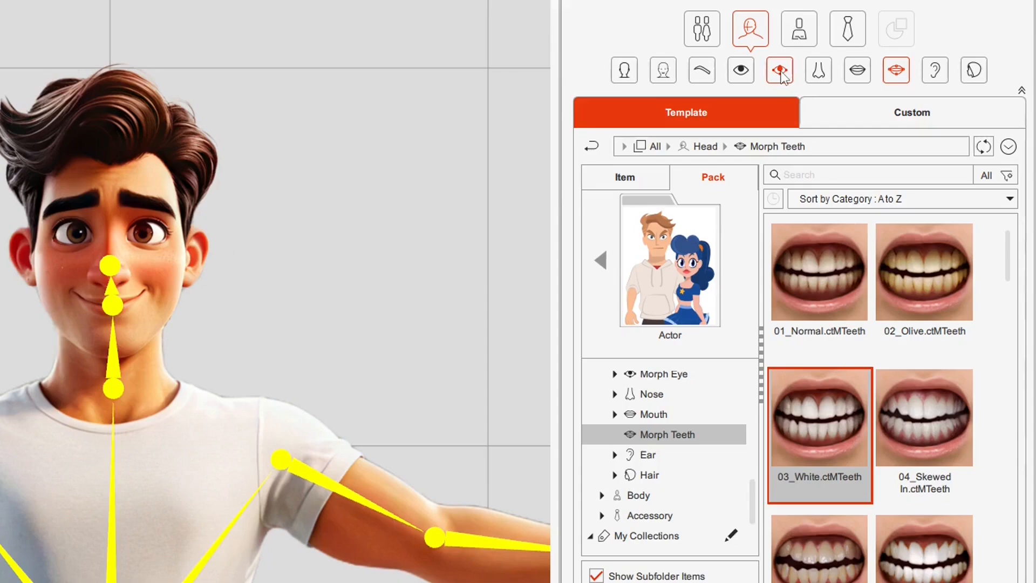
- Open the Morph Eye templates and examine the Cartoon, Anime, Comic and Human sets
{"action": "left_click", "coordinate": [866, 144]}
{"action": "scroll", "coordinate": [754, 485], "scroll_direction": "up", "scroll_amount": 3}
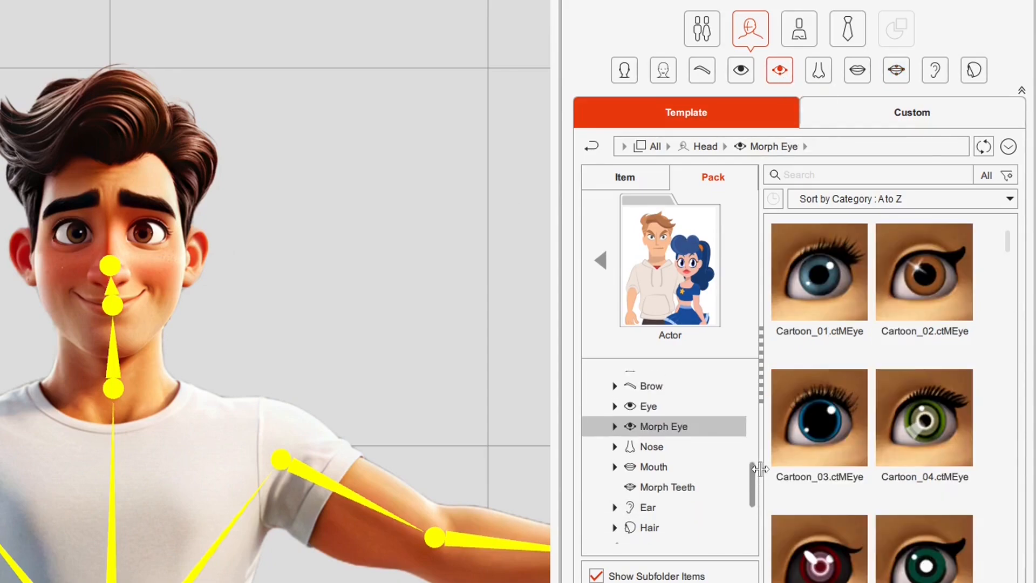
{"action": "left_click", "coordinate": [615, 435]}
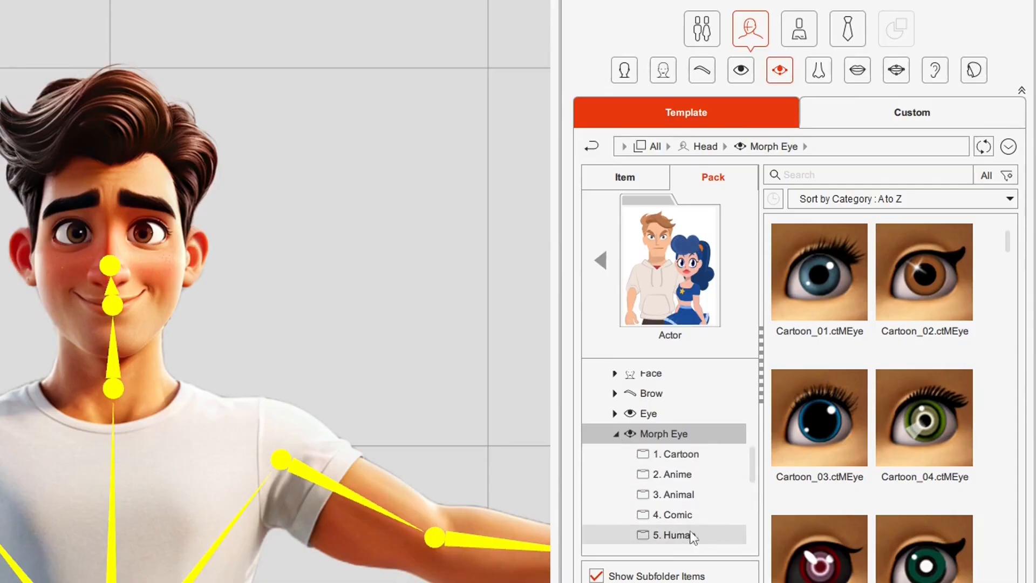
{"action": "scroll", "coordinate": [756, 458], "scroll_direction": "down", "scroll_amount": 2}
{"action": "left_click", "coordinate": [687, 429]}
{"action": "left_click", "coordinate": [713, 448]}
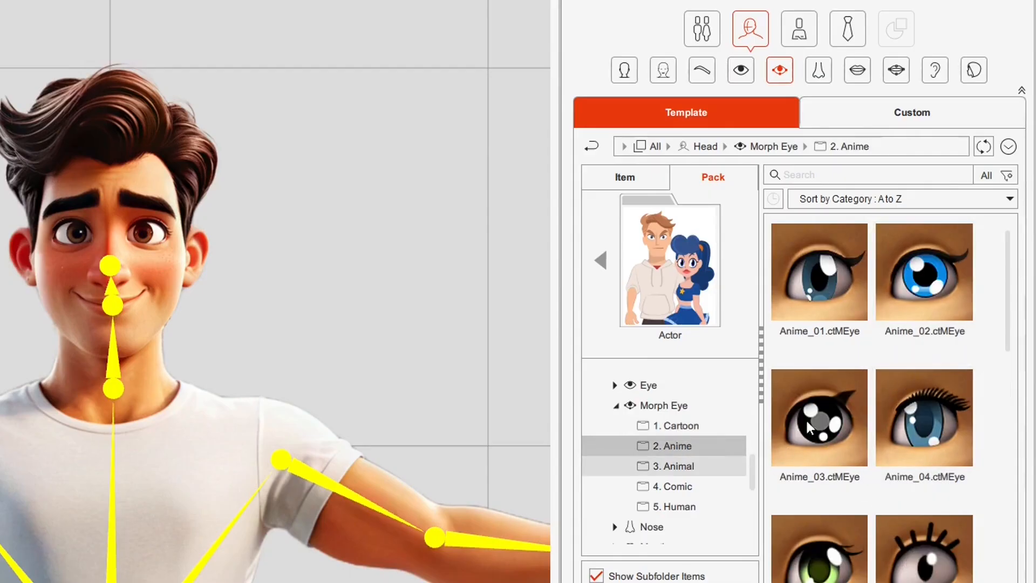
{"action": "left_click", "coordinate": [689, 489]}
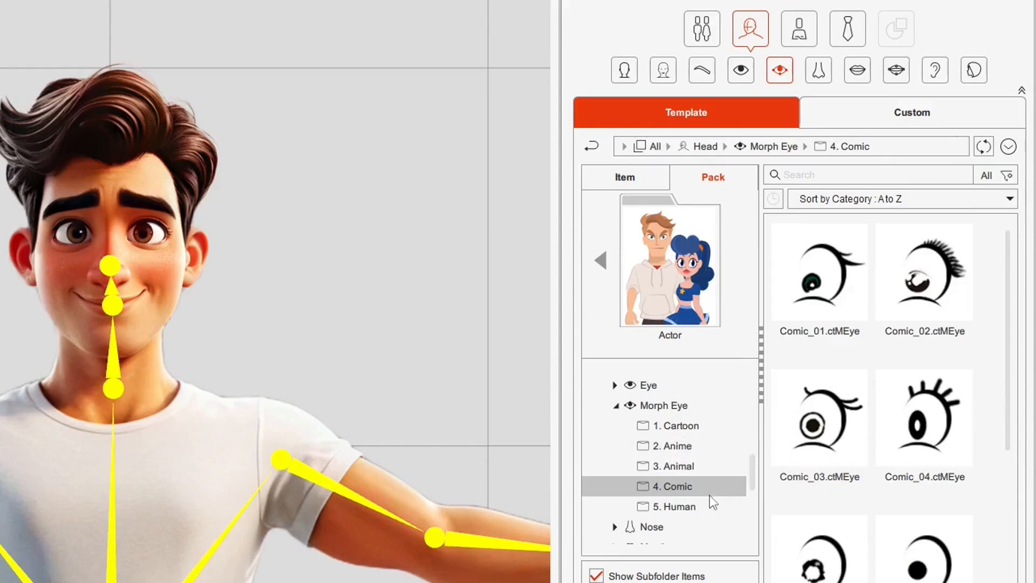
{"action": "left_click", "coordinate": [689, 510]}
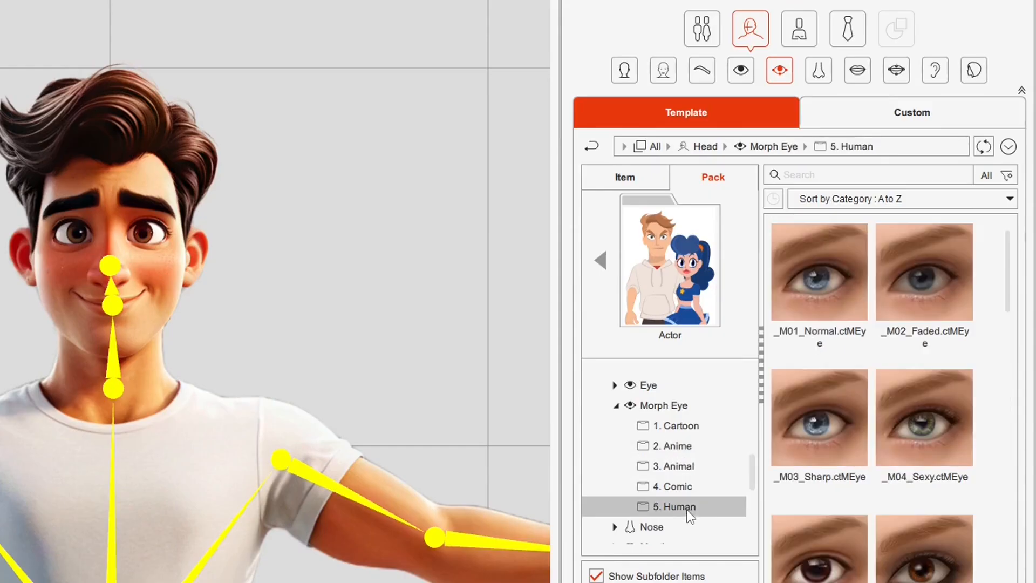
- Apply the Cartoon_01 eyes from the Cartoon set of Morph Eye templates to the character
{"action": "left_click", "coordinate": [686, 430]}
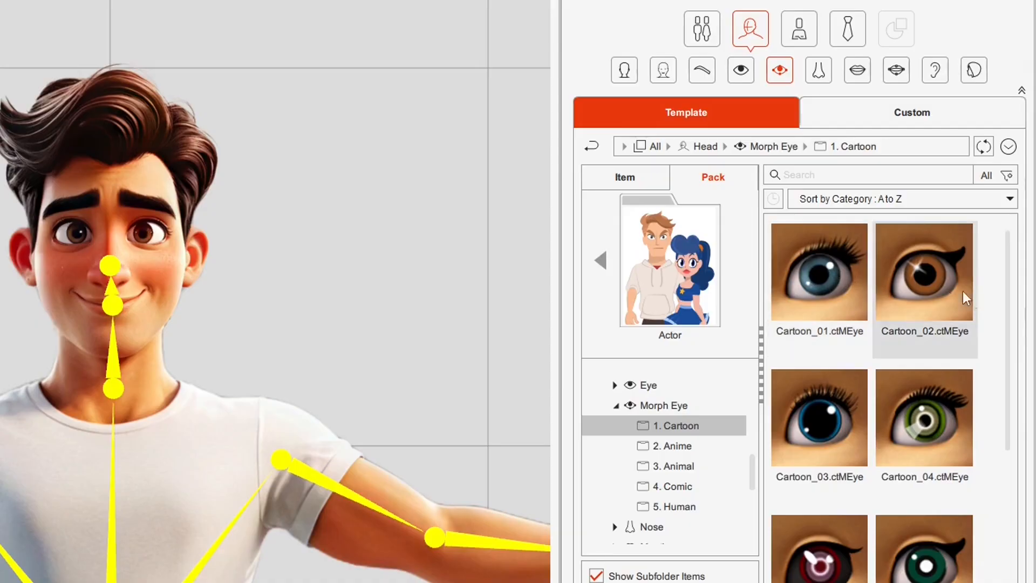
{"action": "scroll", "coordinate": [1007, 458], "scroll_direction": "down", "scroll_amount": 4}
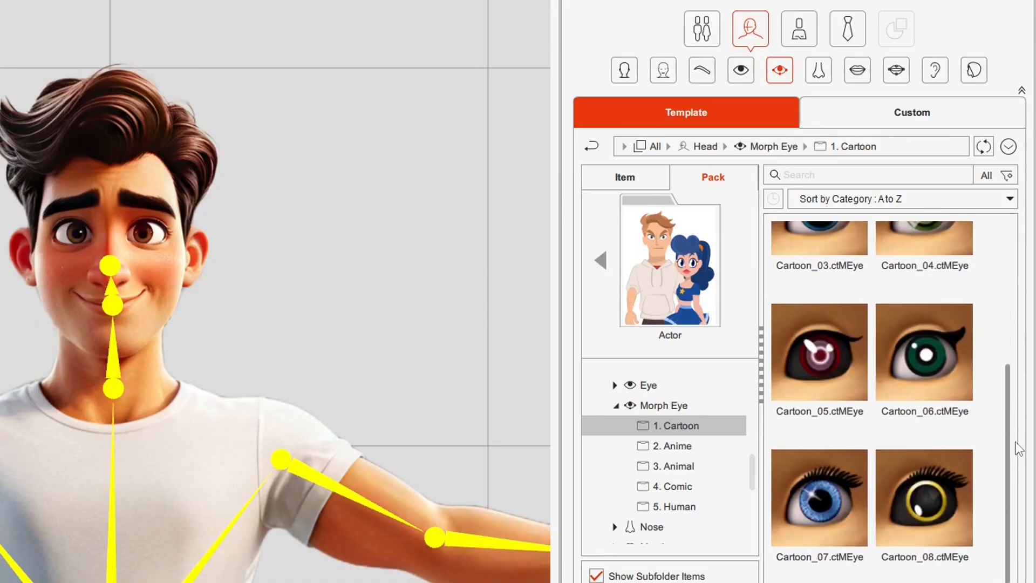
{"action": "scroll", "coordinate": [1030, 426], "scroll_direction": "up", "scroll_amount": 4}
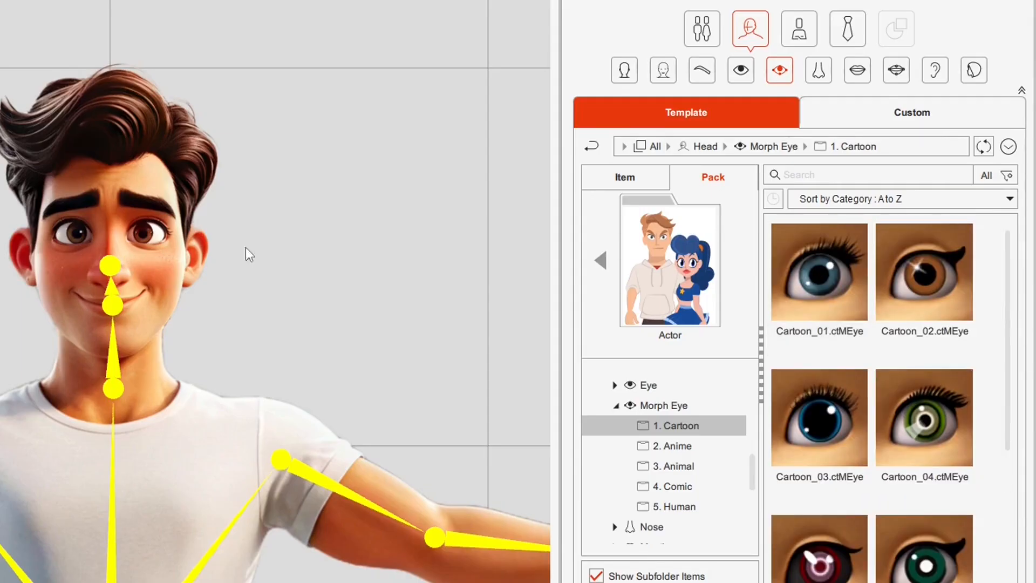
{"action": "double_click", "coordinate": [825, 271]}
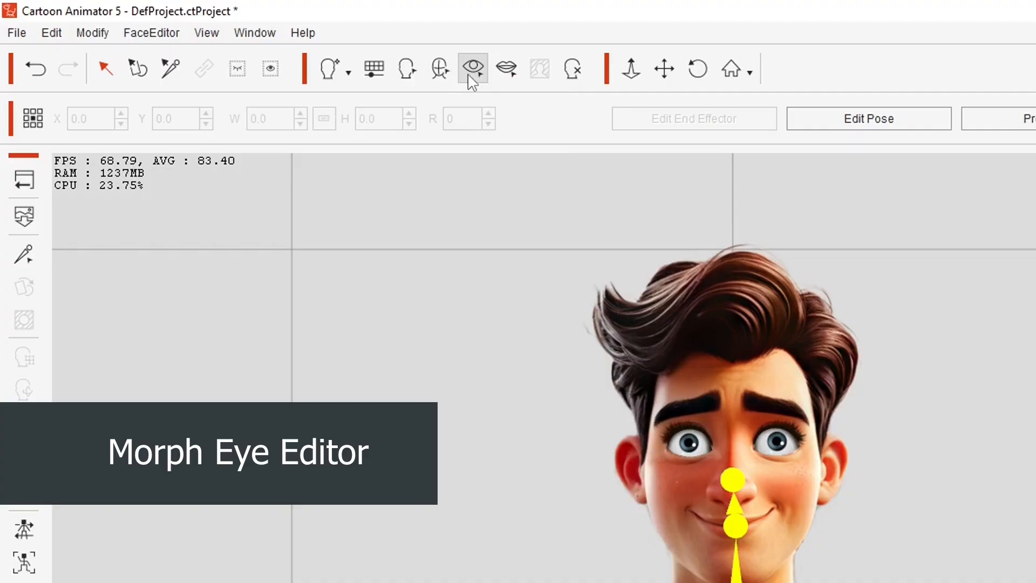
- Open the Eye Settings beside the face and compare the morph eyes with the original eyes using Check Eyes
{"action": "left_click", "coordinate": [472, 75]}
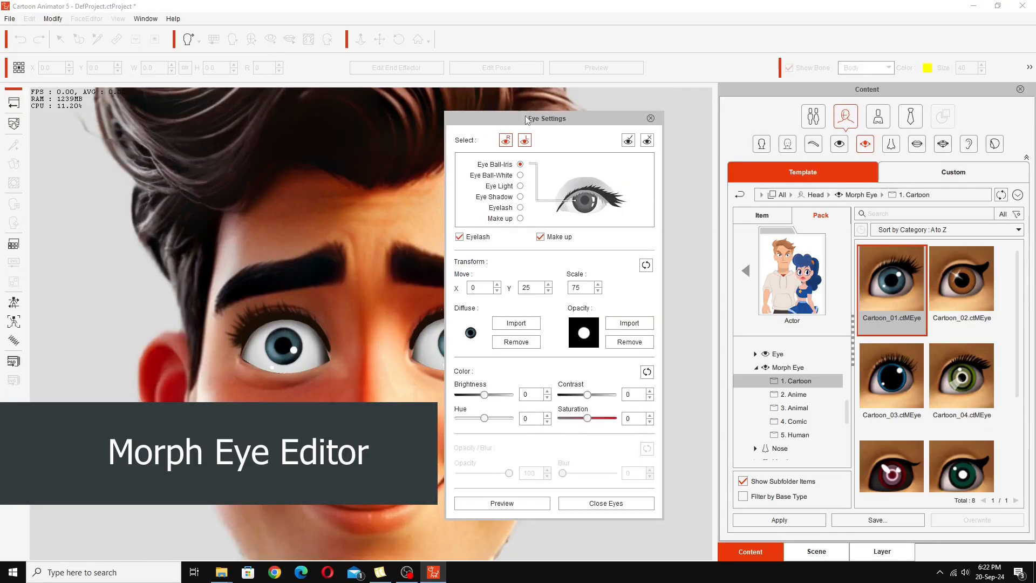
{"action": "left_click_drag", "start_coordinate": [529, 123], "coordinate": [615, 136]}
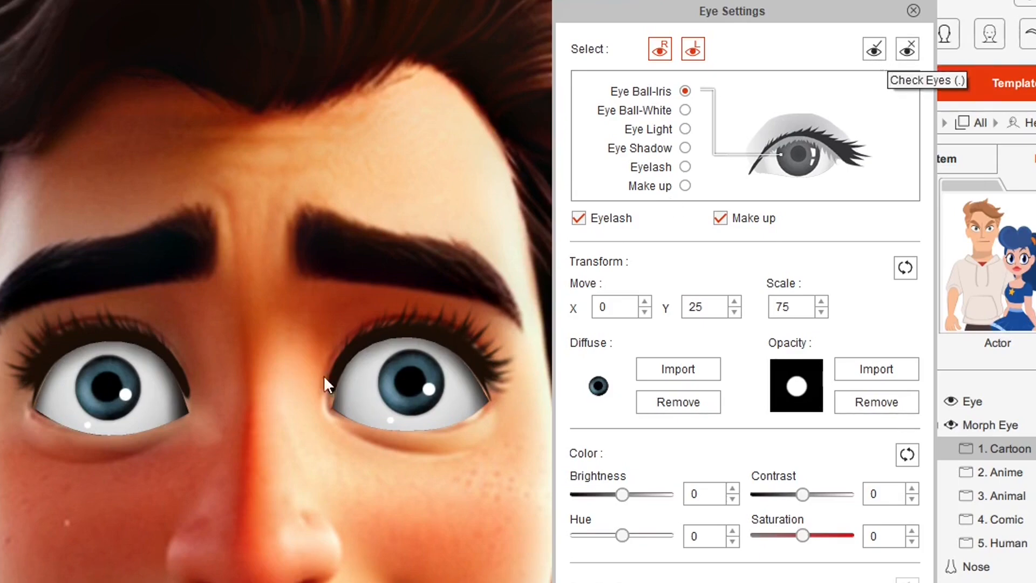
{"action": "left_click", "coordinate": [874, 51]}
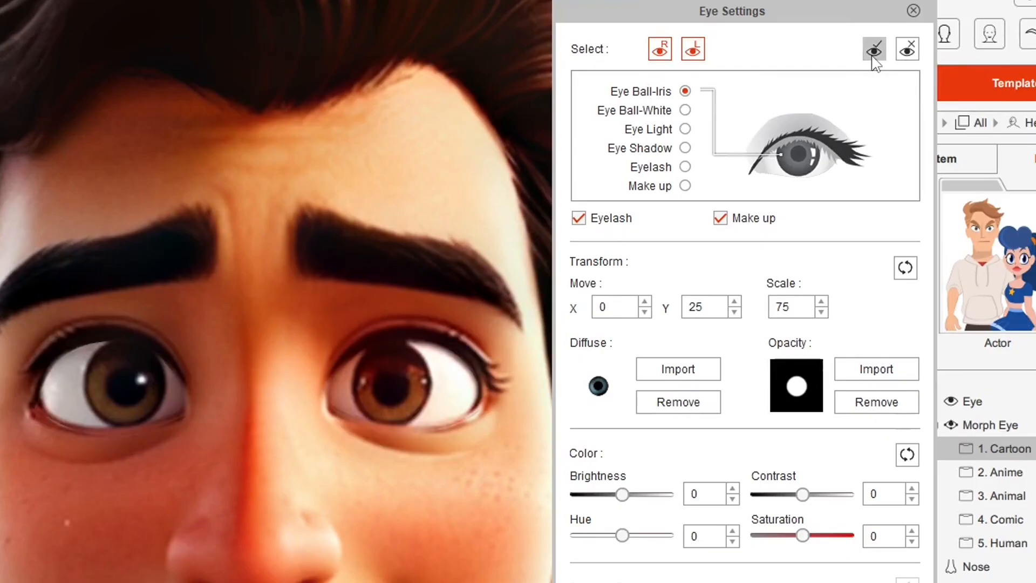
{"action": "left_click", "coordinate": [873, 56]}
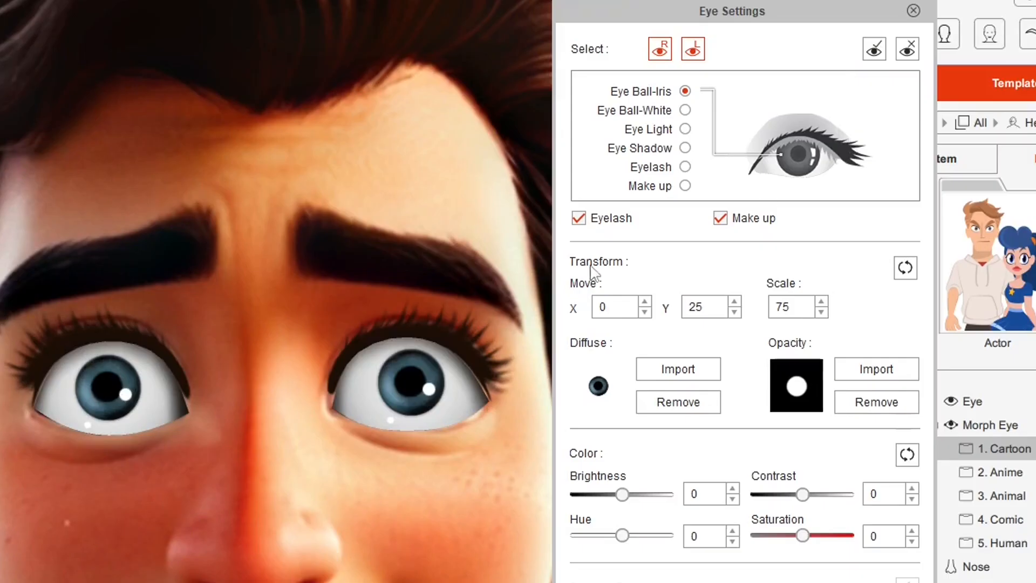
{"action": "left_click", "coordinate": [874, 52]}
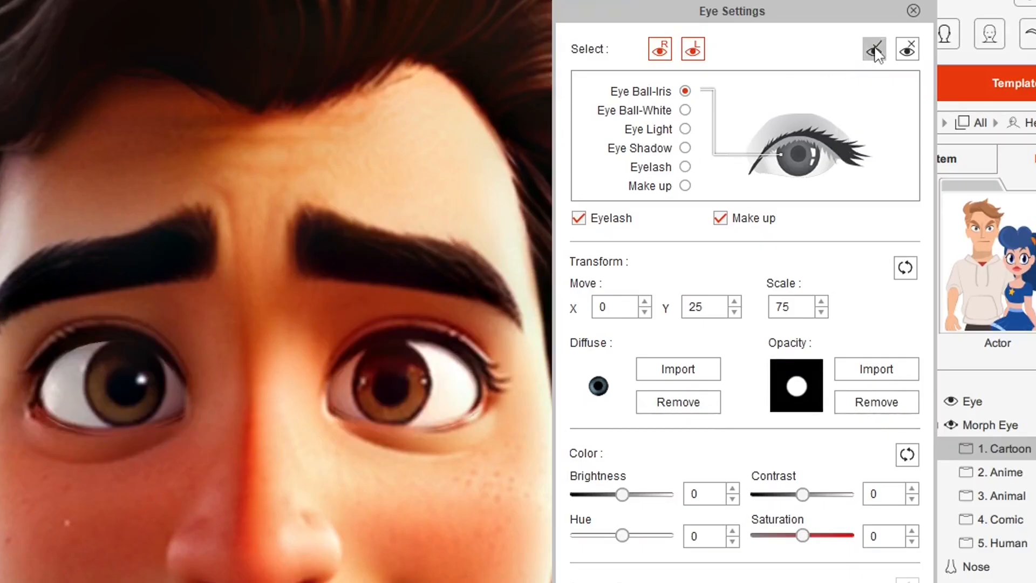
{"action": "left_click", "coordinate": [874, 52]}
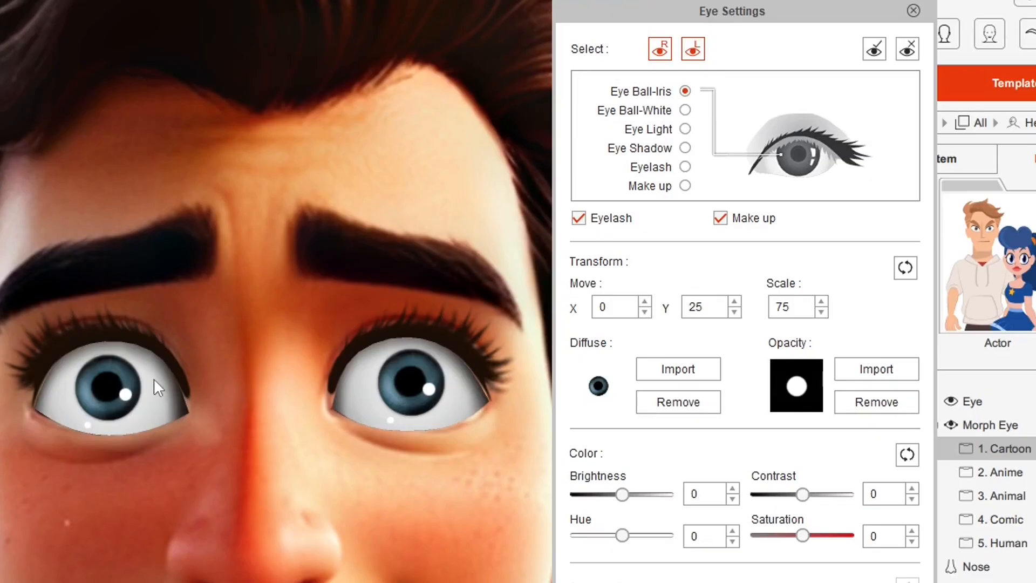
- Set the iris scale of both morph eyes to 121, checking the size against the original eyes
{"action": "left_click", "coordinate": [822, 304]}
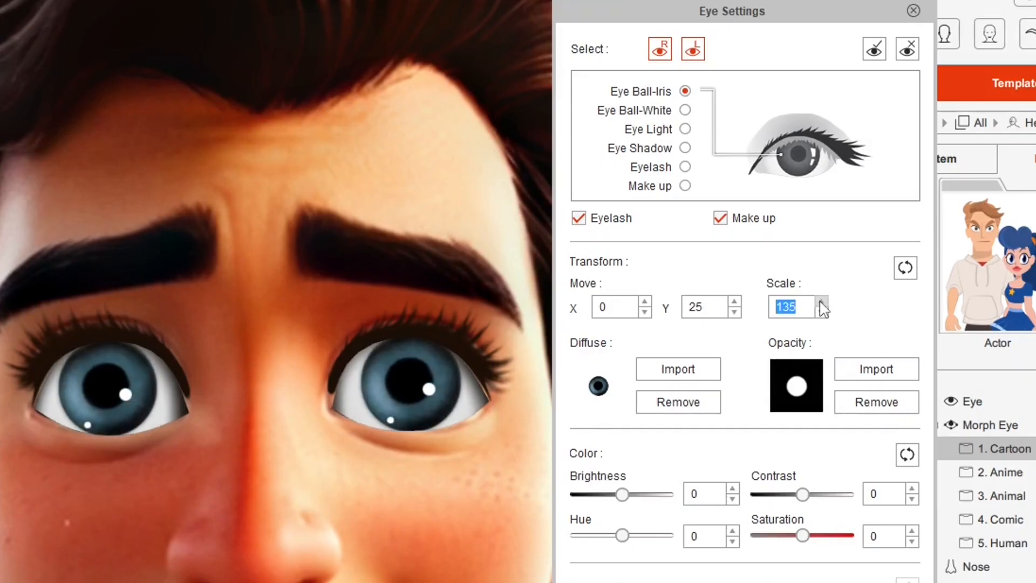
{"action": "left_click", "coordinate": [874, 51]}
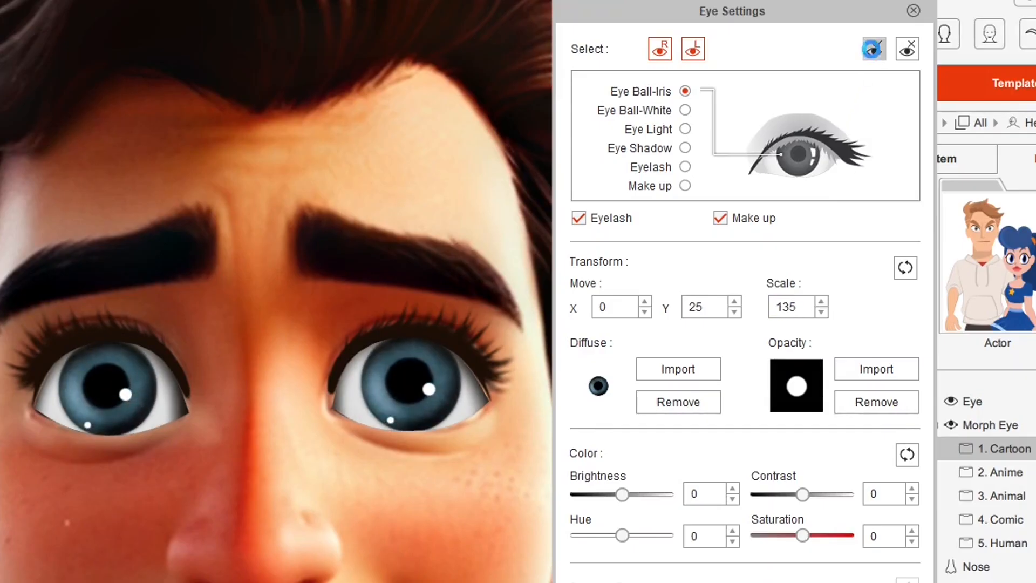
{"action": "left_click", "coordinate": [874, 54]}
{"action": "left_click", "coordinate": [822, 312]}
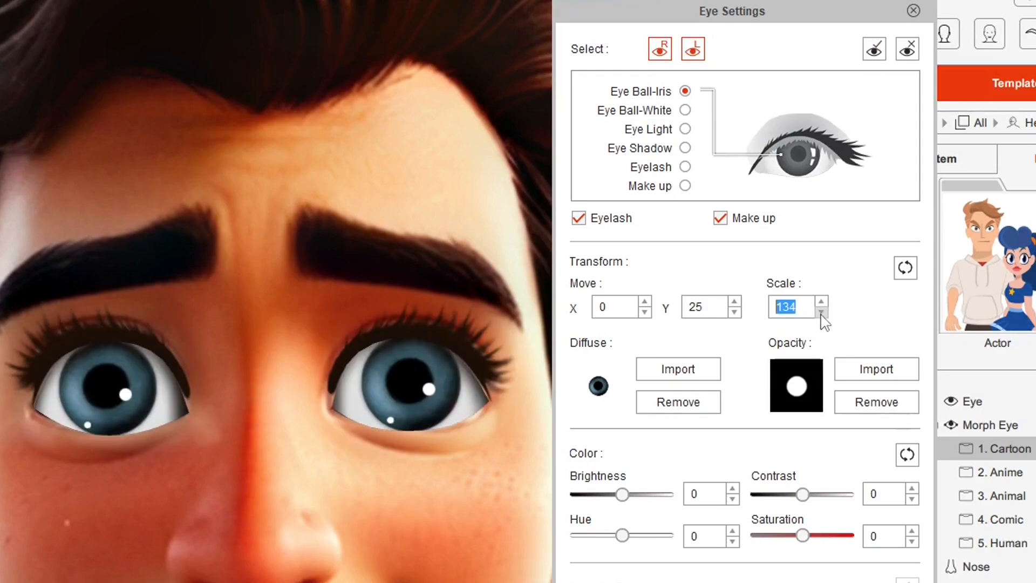
{"action": "left_click", "coordinate": [822, 312]}
{"action": "left_click", "coordinate": [821, 312]}
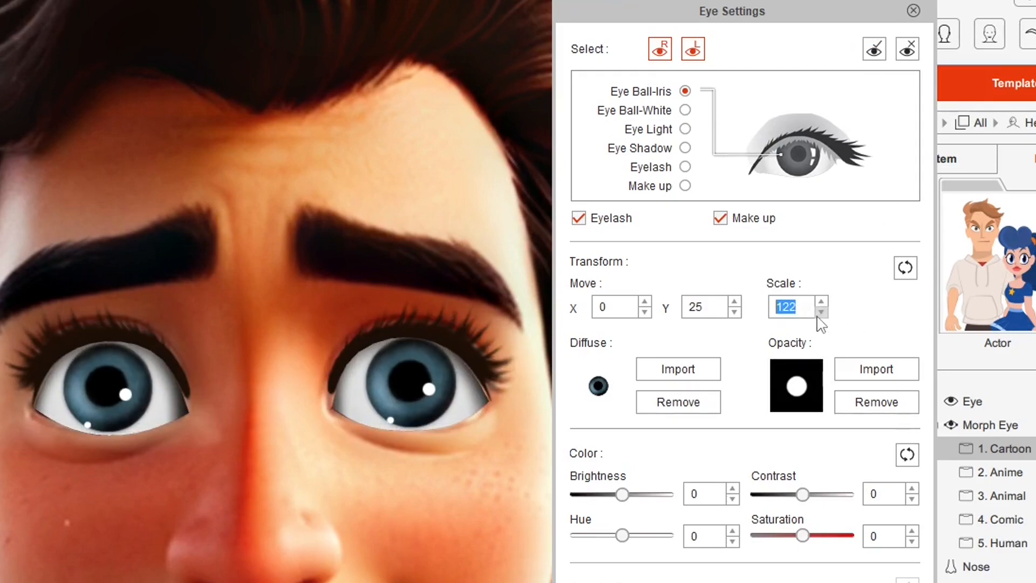
{"action": "left_click", "coordinate": [821, 312]}
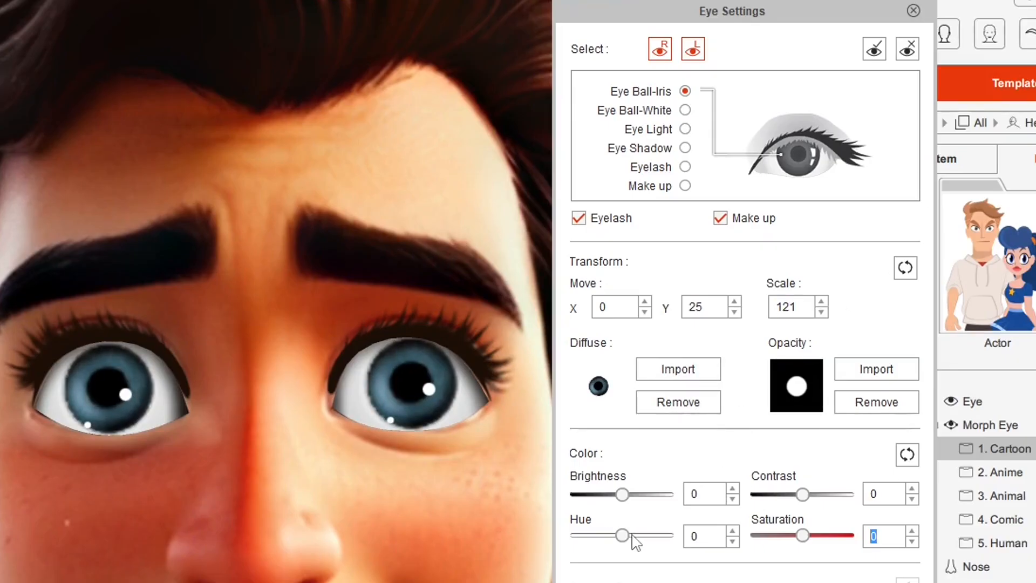
- Set the irises' hue to 100 and saturation to 24, comparing the colour with the original eyes
{"action": "left_click_drag", "start_coordinate": [622, 537], "coordinate": [669, 540]}
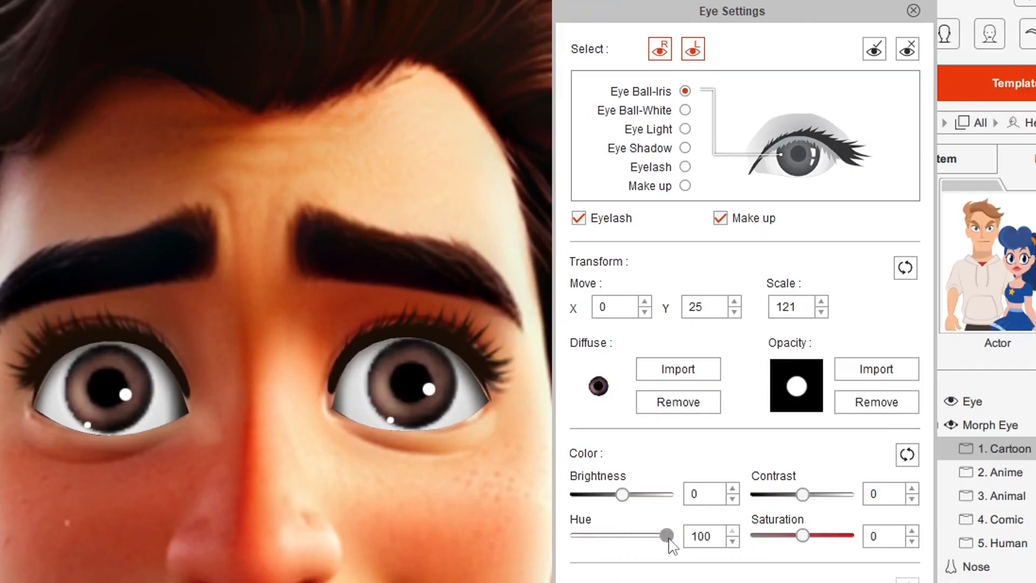
{"action": "left_click", "coordinate": [876, 52]}
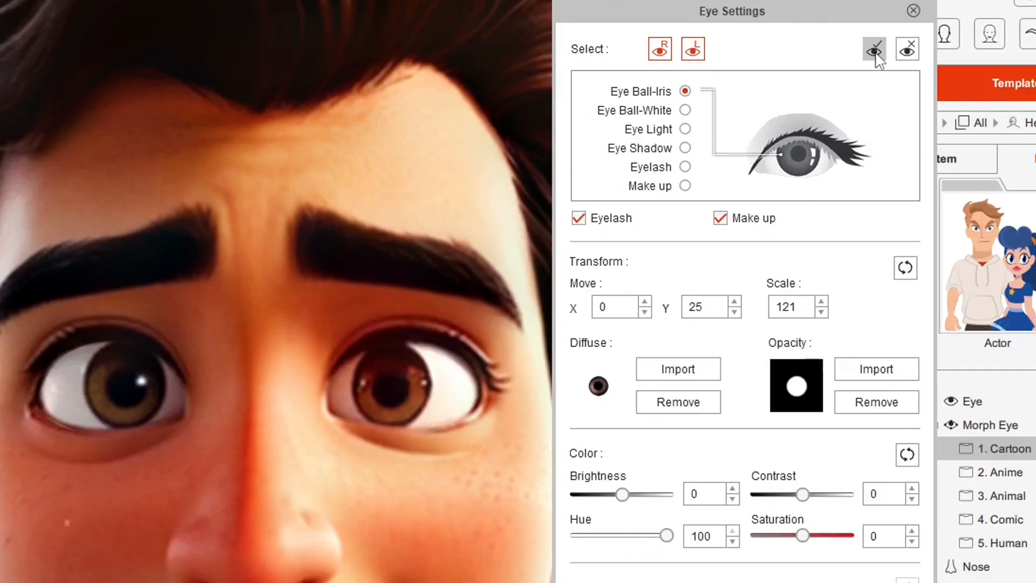
{"action": "left_click", "coordinate": [875, 52]}
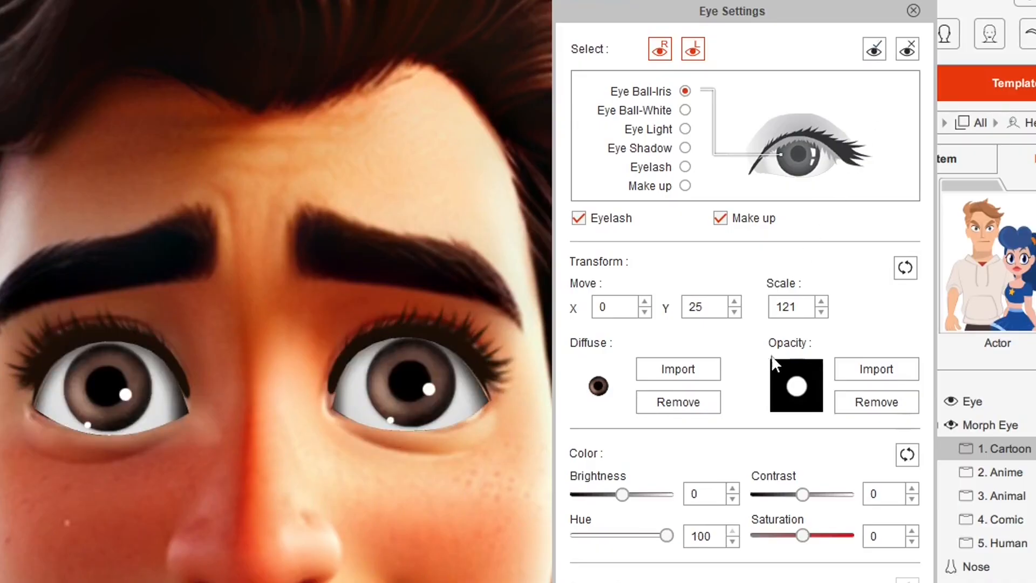
{"action": "left_click_drag", "start_coordinate": [802, 536], "coordinate": [816, 537]}
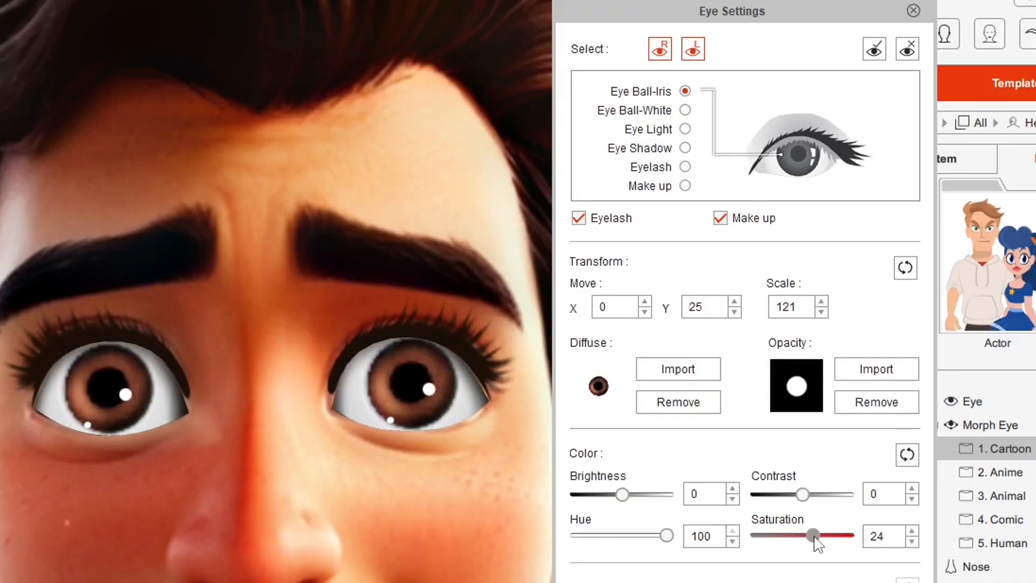
{"action": "left_click", "coordinate": [873, 53]}
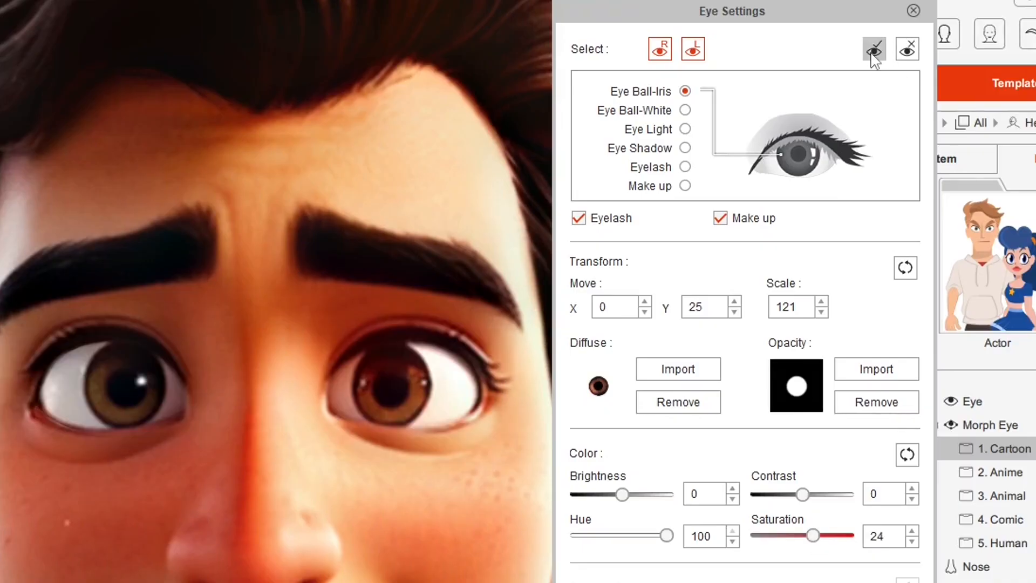
{"action": "left_click", "coordinate": [872, 53]}
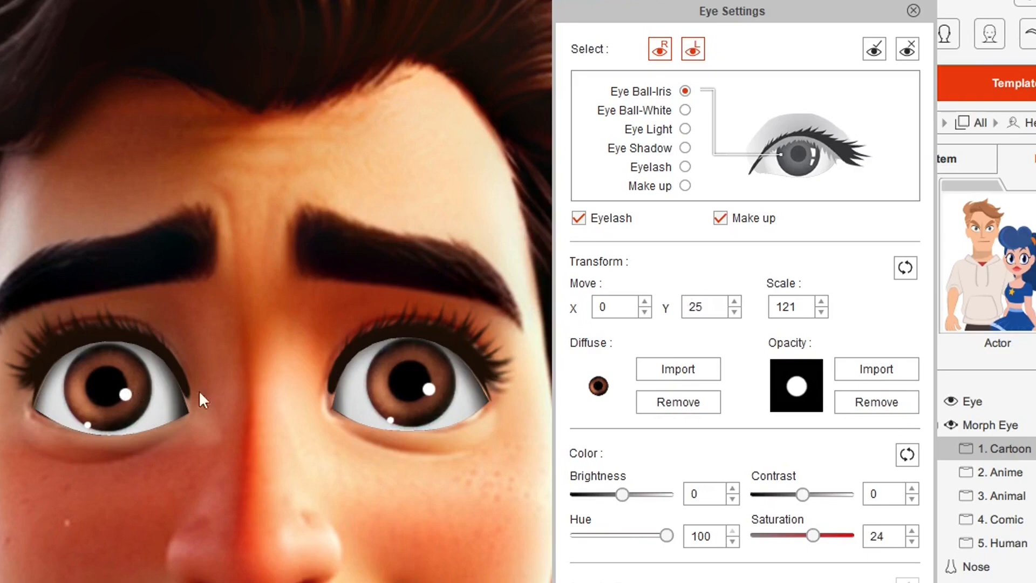
- Try the irises' Y position at 18, and return it to 25
{"action": "left_click", "coordinate": [735, 312]}
{"action": "left_click", "coordinate": [734, 312]}
{"action": "left_click", "coordinate": [734, 312]}
{"action": "left_click", "coordinate": [734, 312]}
{"action": "left_click", "coordinate": [734, 312]}
{"action": "left_click", "coordinate": [734, 312]}
{"action": "left_click", "coordinate": [734, 312]}
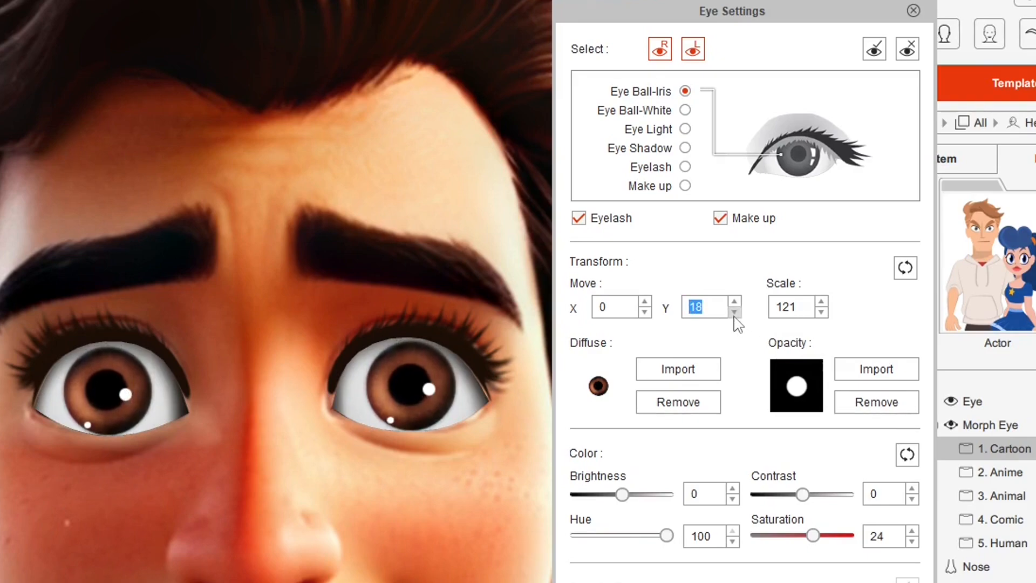
{"action": "left_click", "coordinate": [734, 302]}
{"action": "left_click", "coordinate": [735, 302]}
{"action": "left_click", "coordinate": [735, 303]}
{"action": "left_click", "coordinate": [734, 302]}
{"action": "left_click", "coordinate": [734, 302]}
{"action": "left_click", "coordinate": [735, 302]}
{"action": "left_click", "coordinate": [734, 302]}
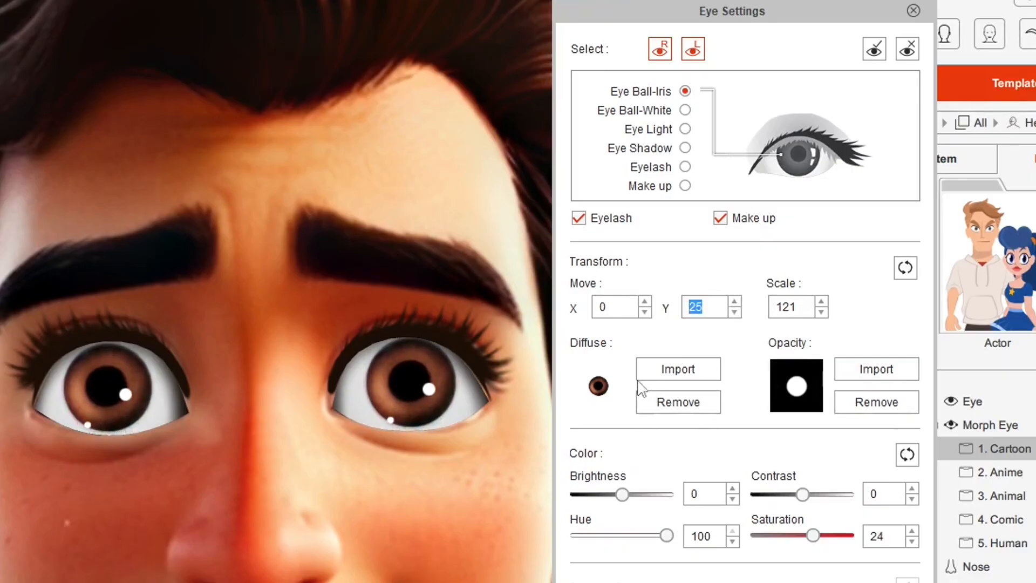
- Examine the settings of the Eye Ball-White, Eye Light and Eye Shadow parts
{"action": "left_click", "coordinate": [685, 110]}
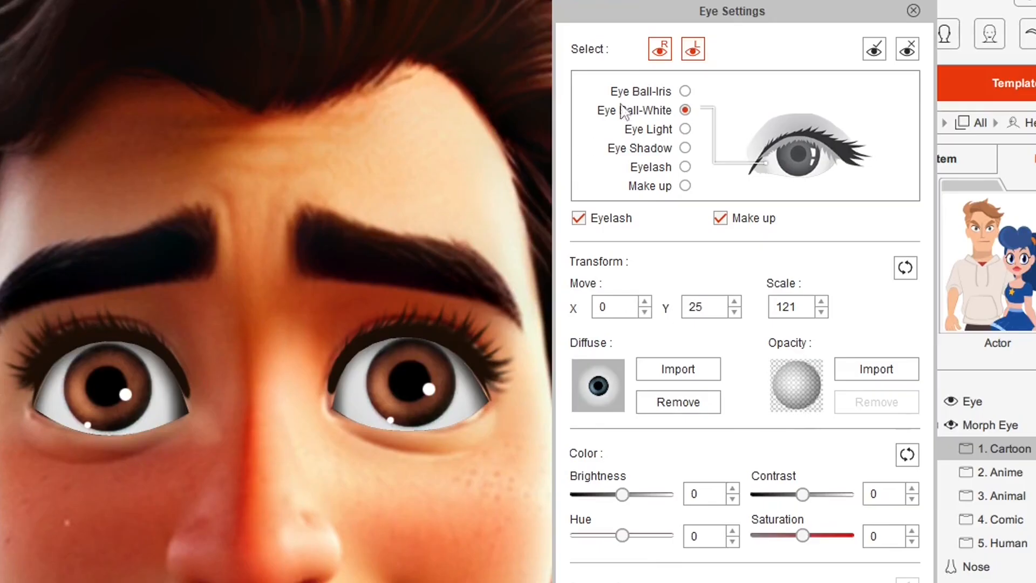
{"action": "left_click", "coordinate": [685, 129]}
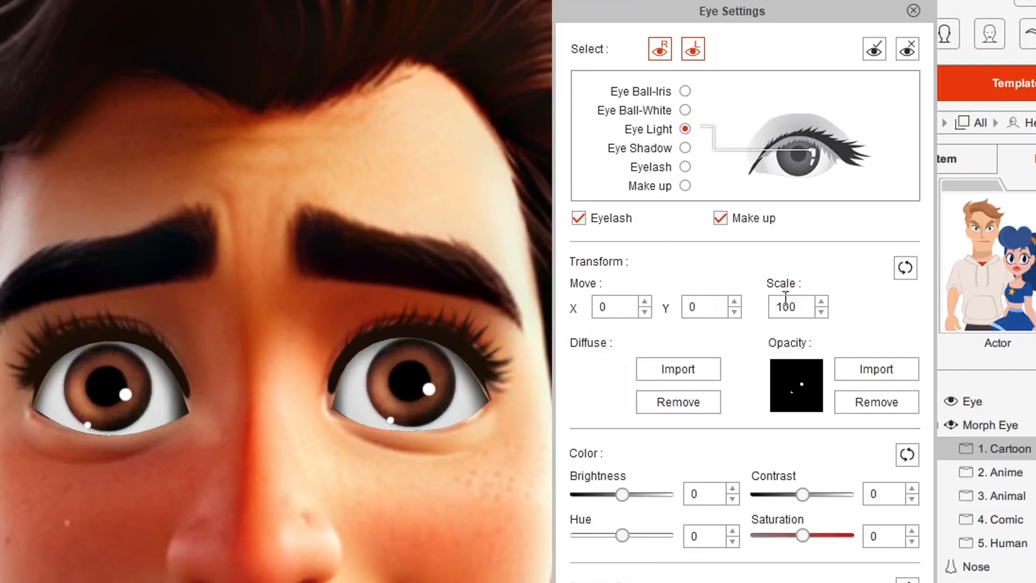
{"action": "left_click", "coordinate": [686, 148]}
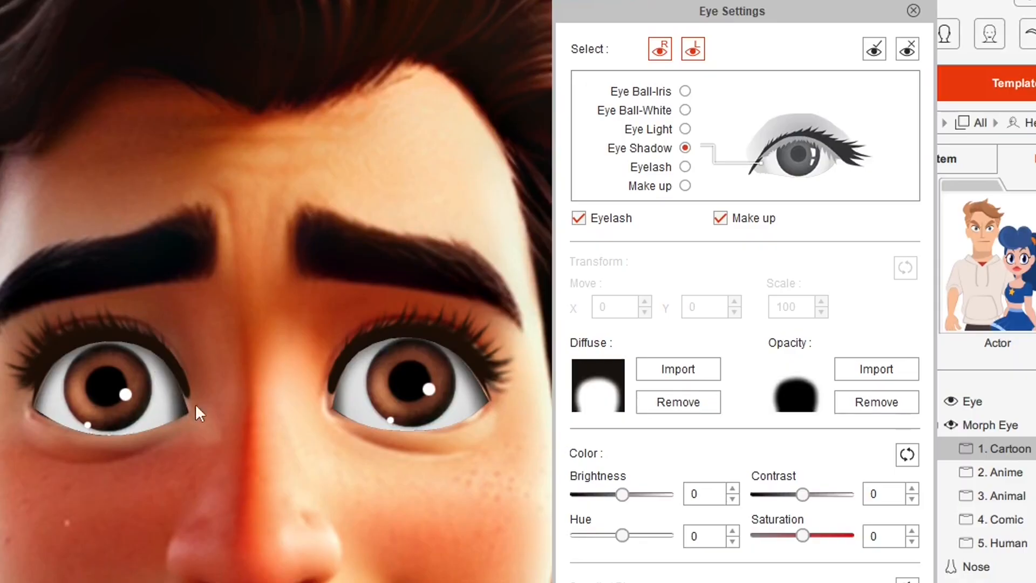
- Select the Eyelash part and compare the eyes with the eyelashes off and on, leaving them on
{"action": "left_click", "coordinate": [684, 167]}
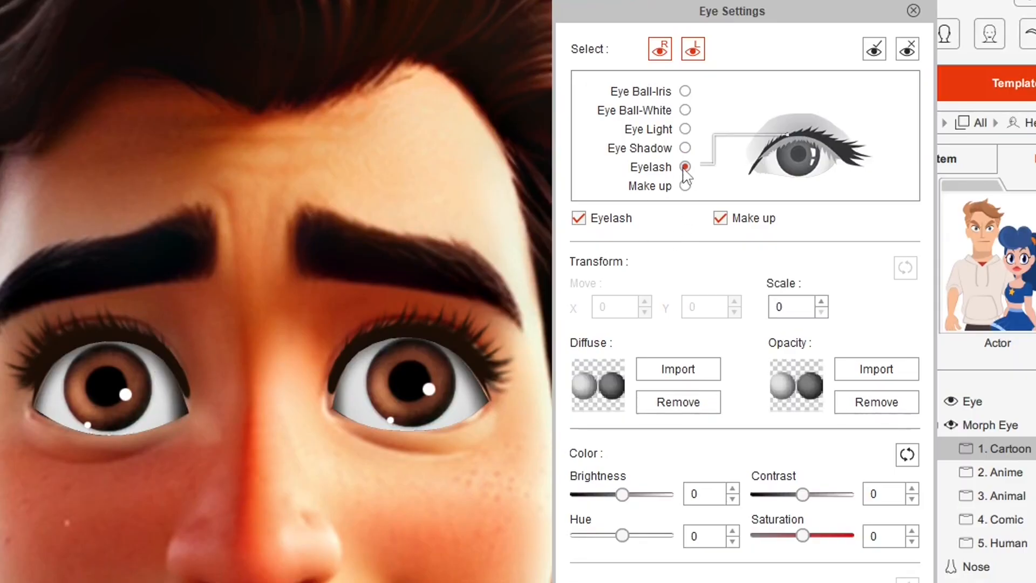
{"action": "left_click", "coordinate": [579, 218]}
{"action": "left_click", "coordinate": [579, 218]}
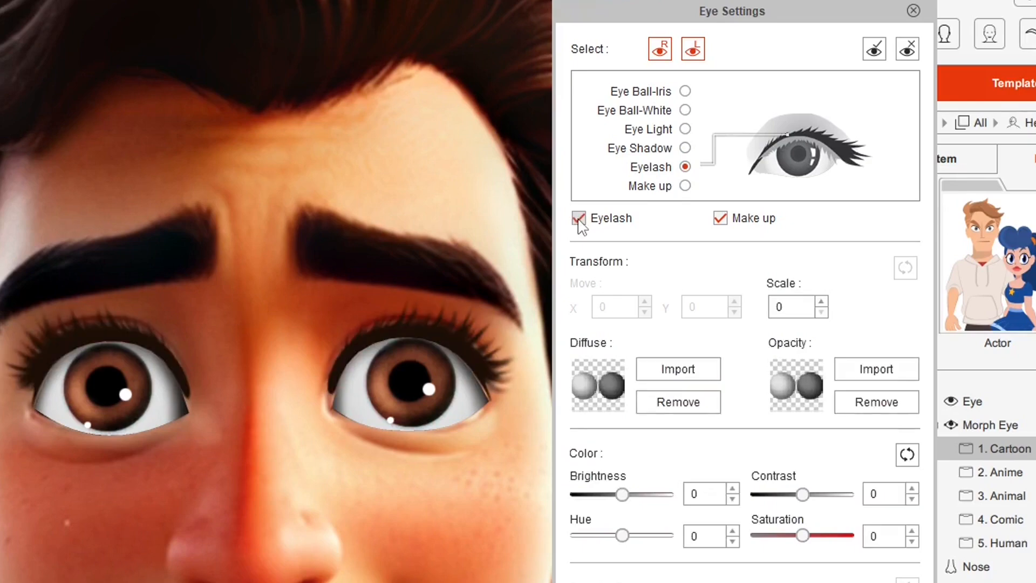
{"action": "left_click", "coordinate": [578, 218]}
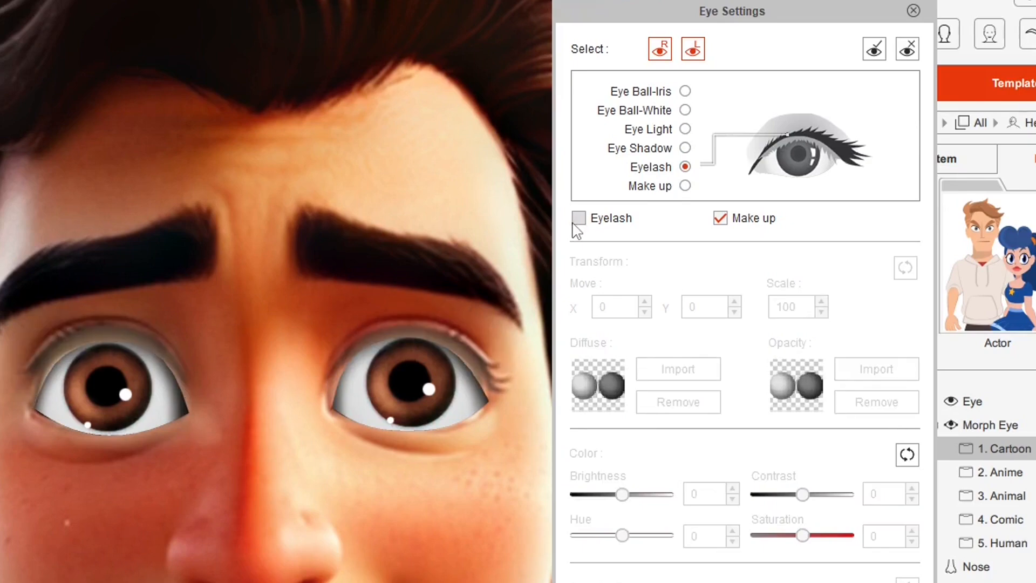
{"action": "left_click", "coordinate": [575, 222]}
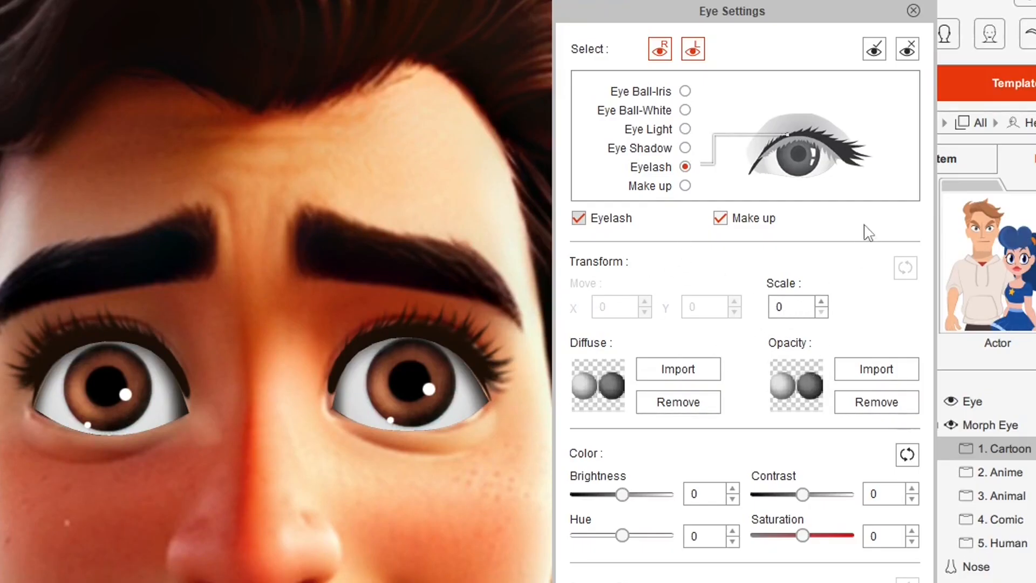
- Select the Make up part and compare the closed eyes with make-up on and off, leaving it on
{"action": "left_click", "coordinate": [686, 185]}
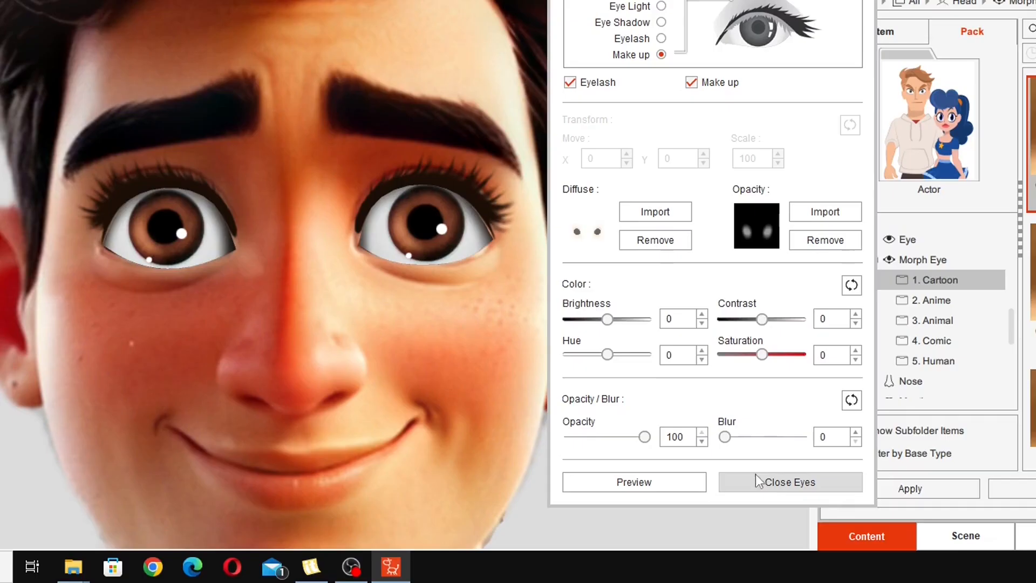
{"action": "left_click", "coordinate": [756, 481]}
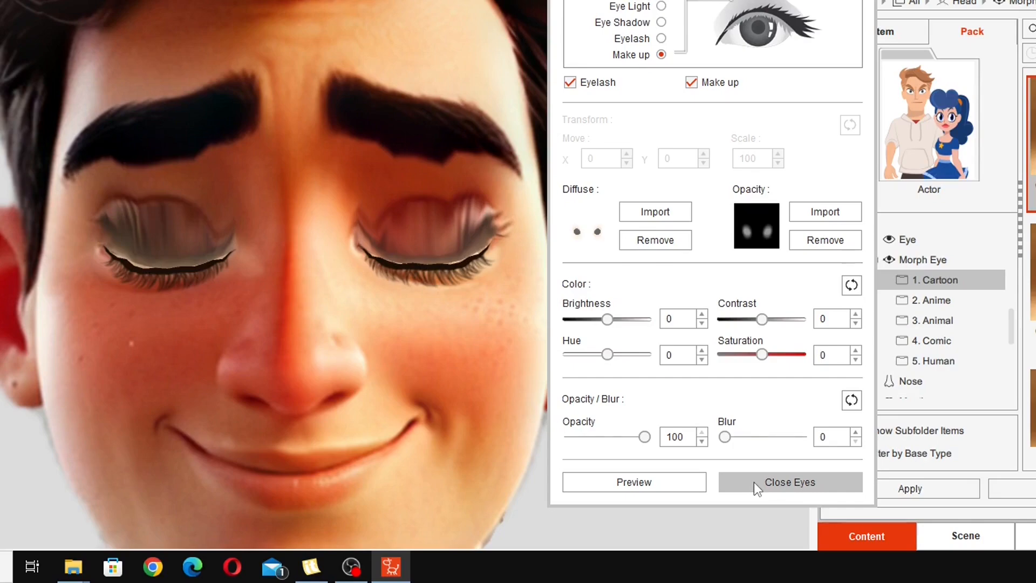
{"action": "left_click", "coordinate": [755, 482]}
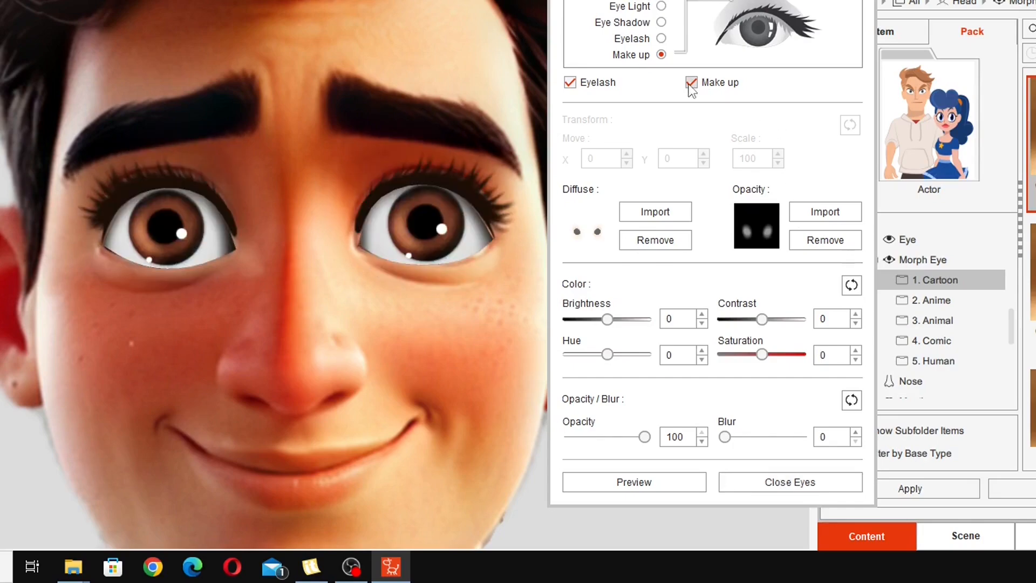
{"action": "left_click", "coordinate": [691, 83]}
{"action": "left_click", "coordinate": [741, 484]}
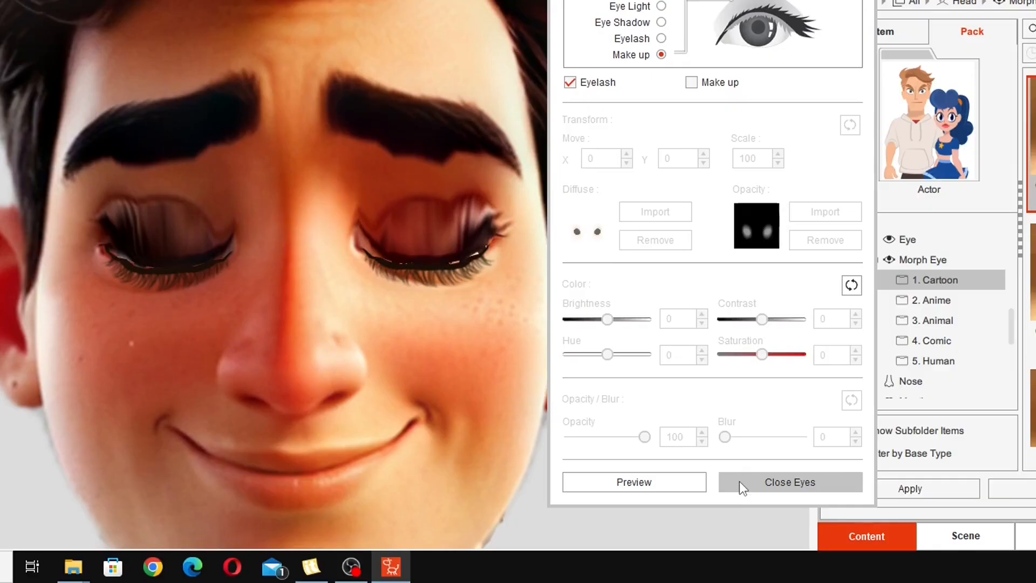
{"action": "left_click", "coordinate": [740, 482]}
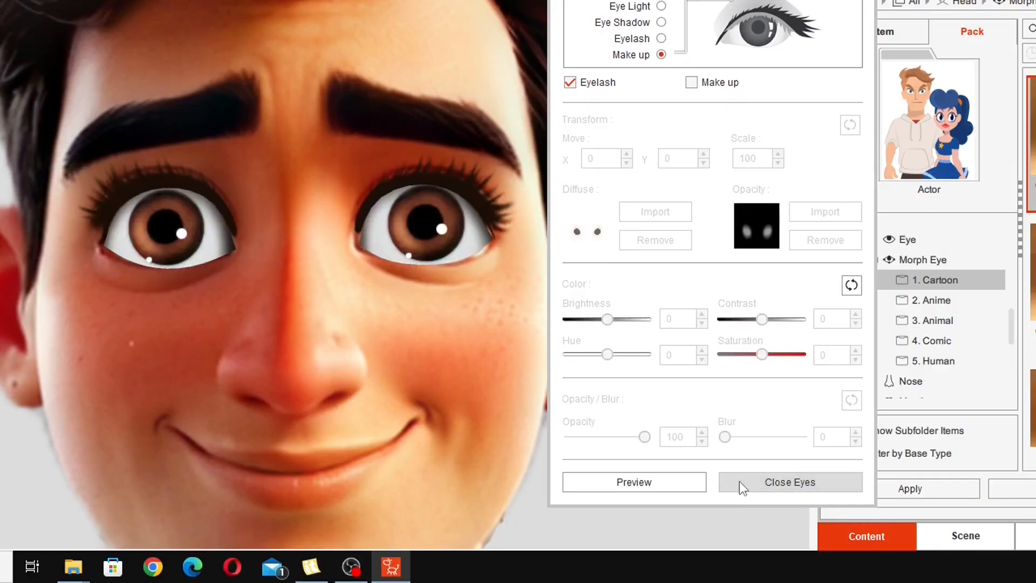
{"action": "left_click", "coordinate": [692, 84]}
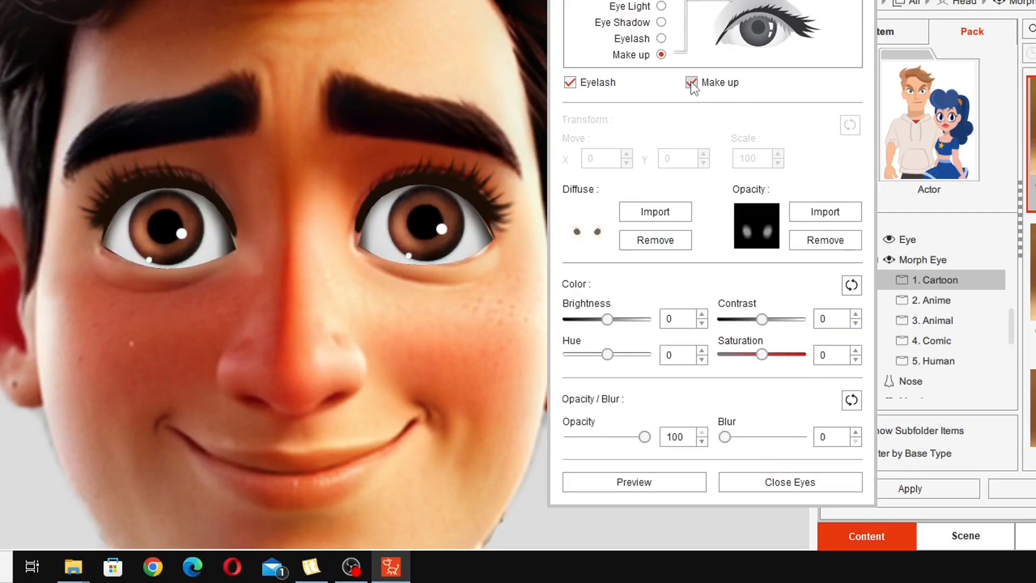
{"action": "left_click", "coordinate": [764, 484]}
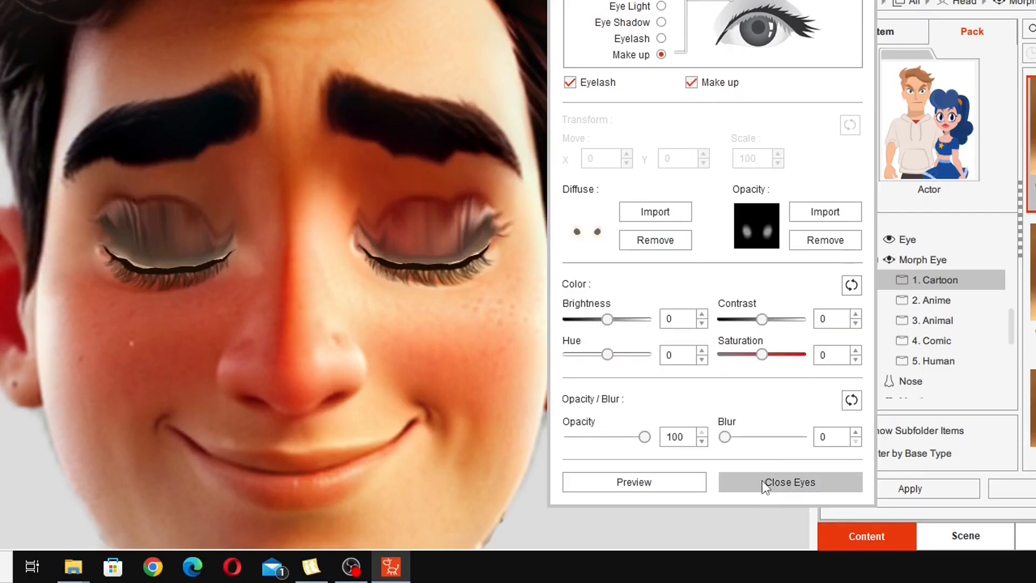
{"action": "left_click", "coordinate": [764, 485]}
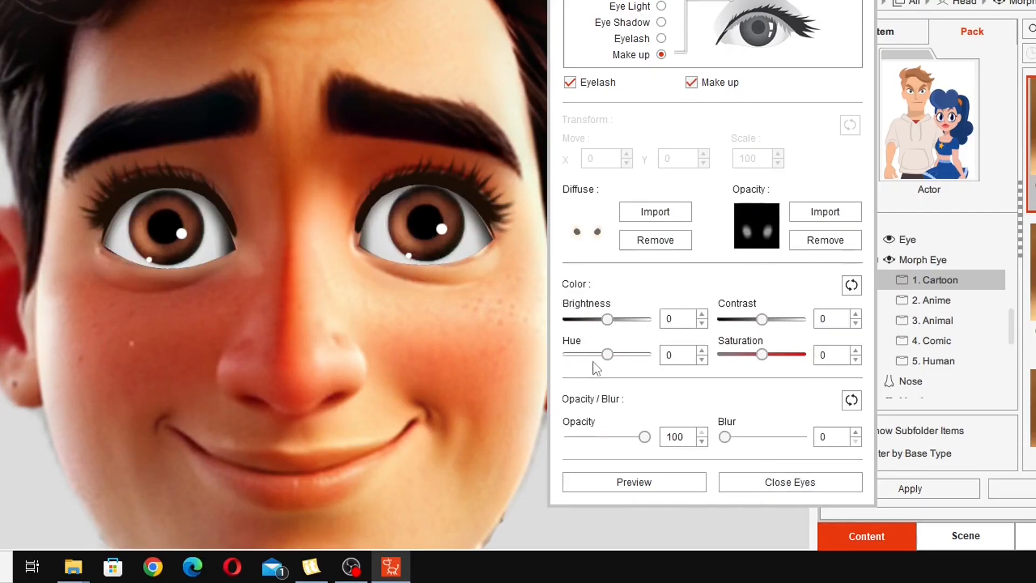
- Check the closed eyes once more and preview the morph eyes
{"action": "left_click", "coordinate": [743, 482]}
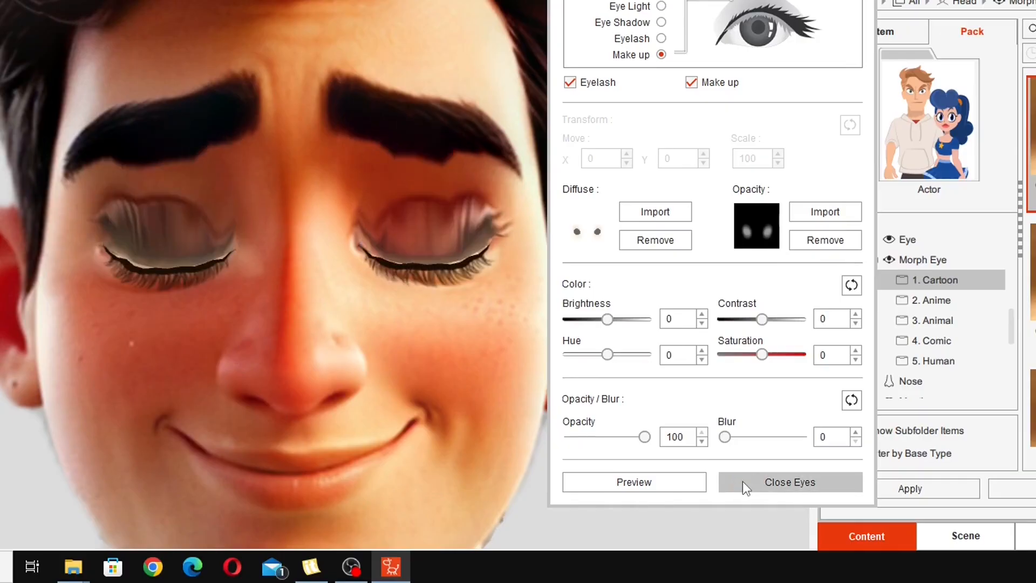
{"action": "left_click", "coordinate": [743, 482]}
{"action": "left_click", "coordinate": [651, 481]}
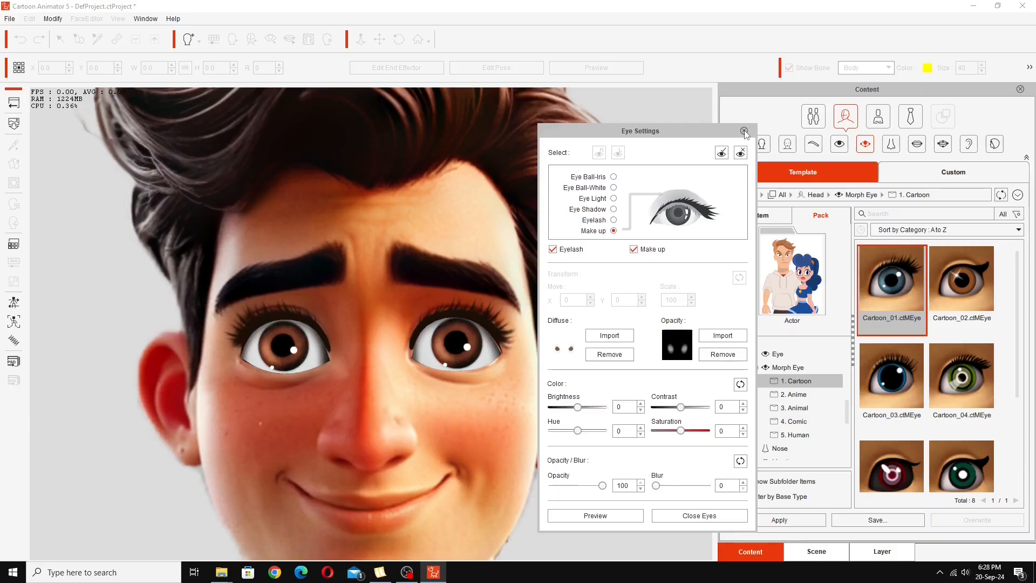
- Close the Eye Settings and open the Custom content library
{"action": "left_click", "coordinate": [745, 132]}
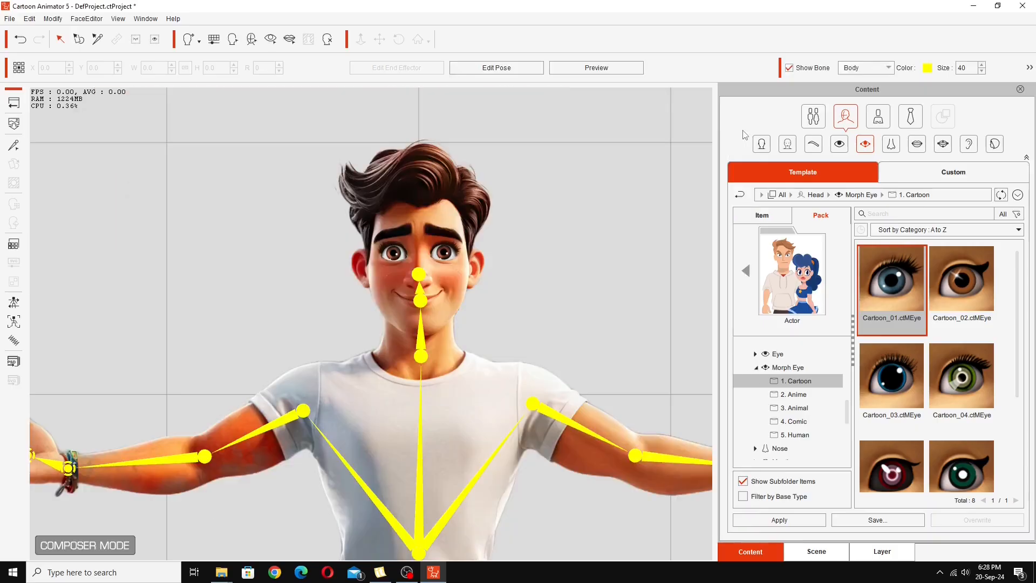
{"action": "left_click", "coordinate": [911, 176]}
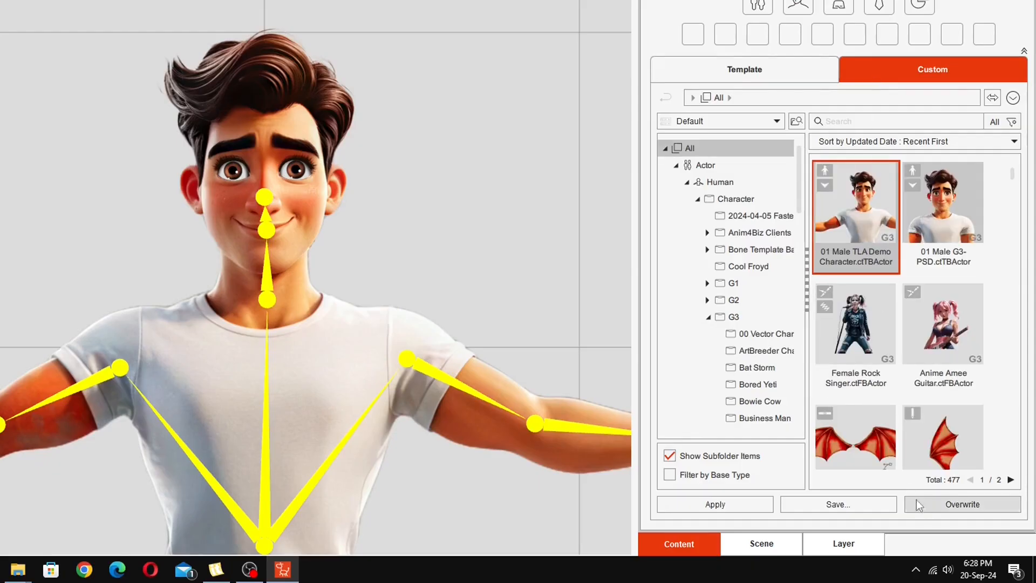